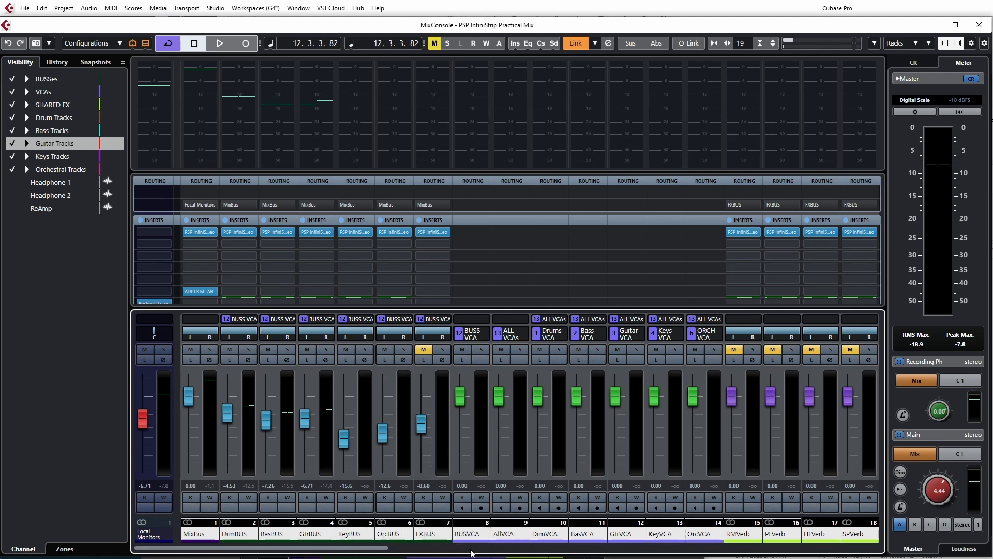
Scroll through the mixer channels and briefly toggle solo and mute on the DrmBUS, BasBUS and GtrBUS channels, clearing them again
left_click_drag(379, 552, 559, 555)
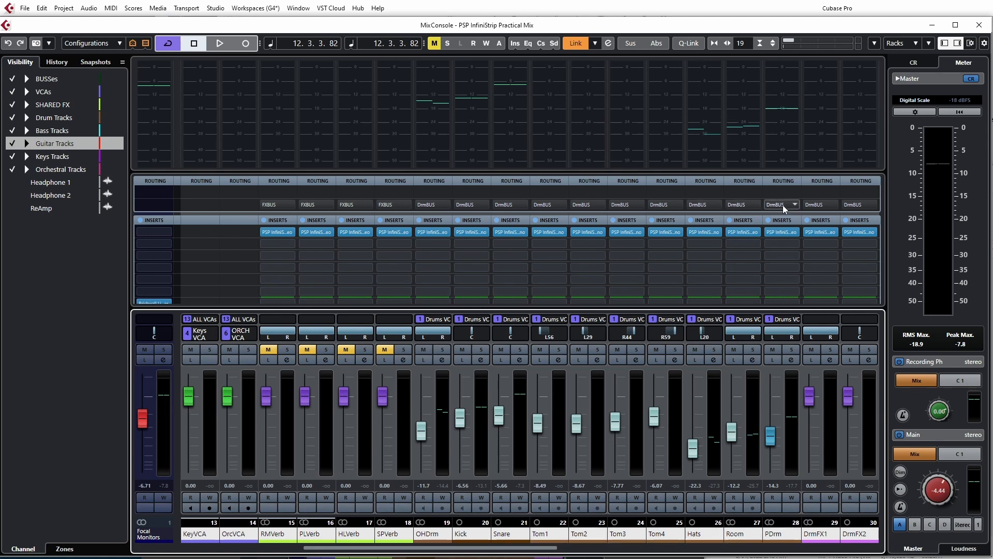
left_click_drag(548, 550, 640, 552)
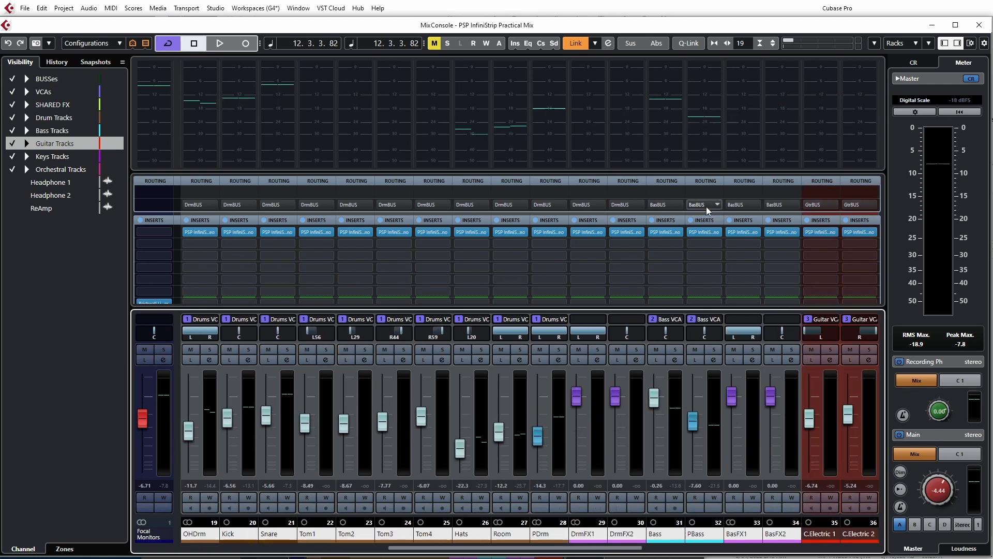
left_click_drag(597, 550, 712, 553)
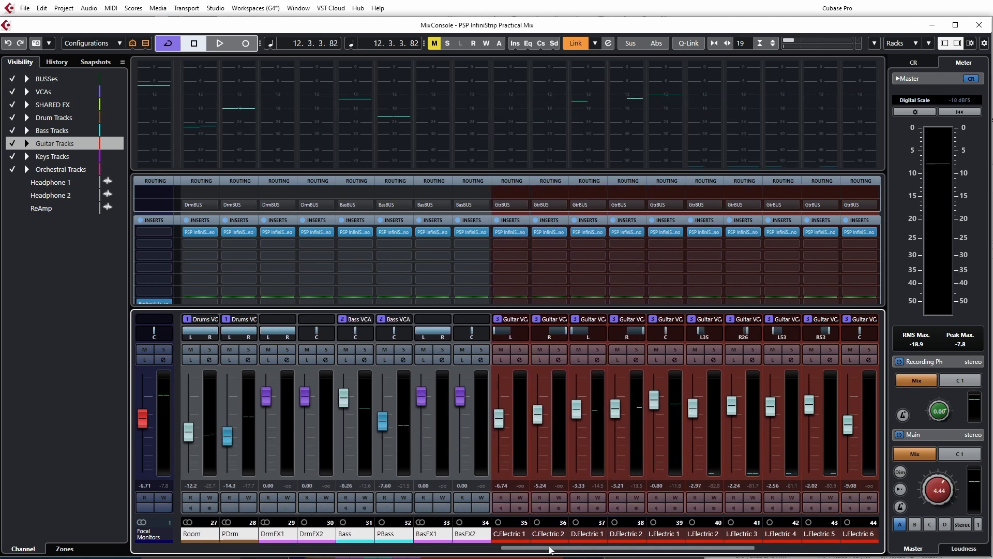
left_click_drag(547, 551, 181, 551)
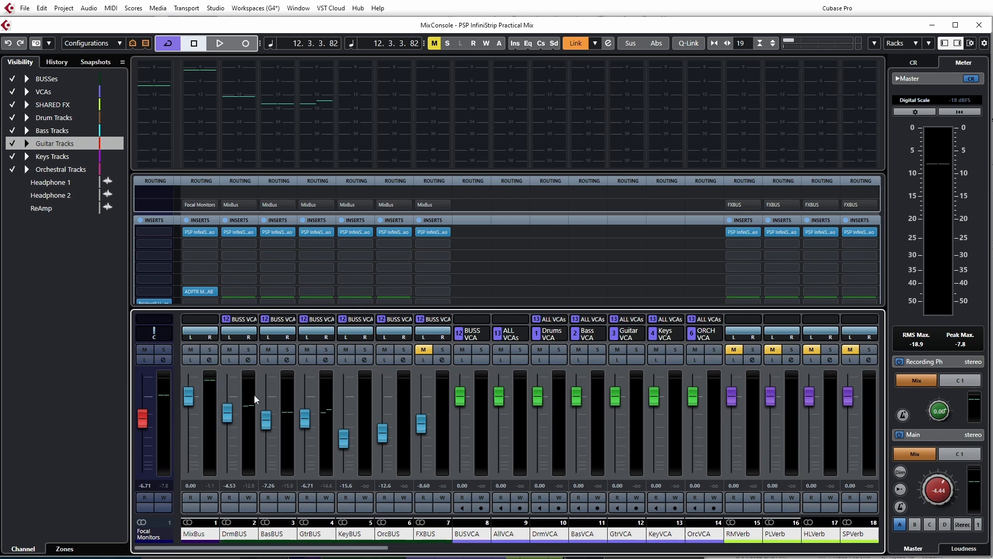
left_click(249, 350)
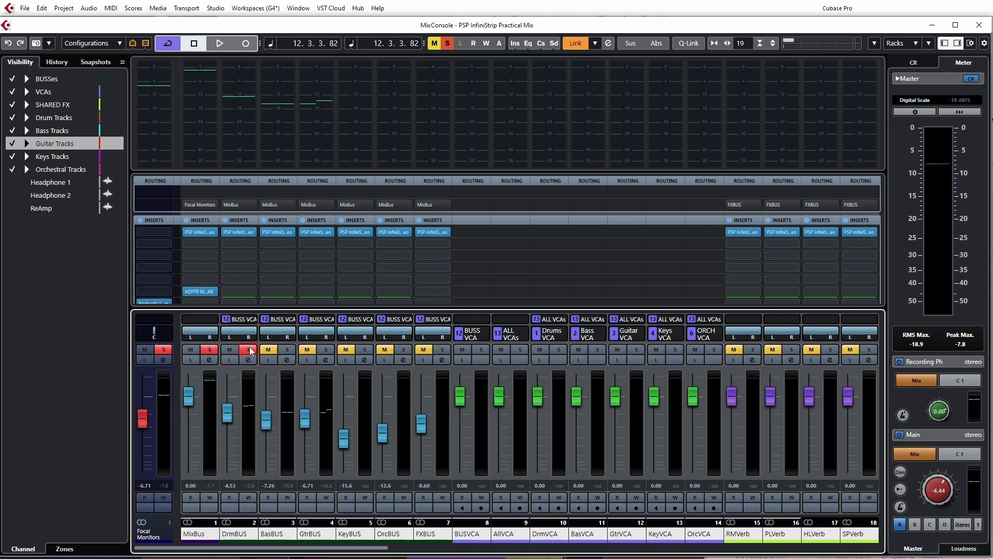
left_click(248, 350)
left_click(283, 349)
left_click(287, 352)
left_click(323, 350)
left_click(310, 351)
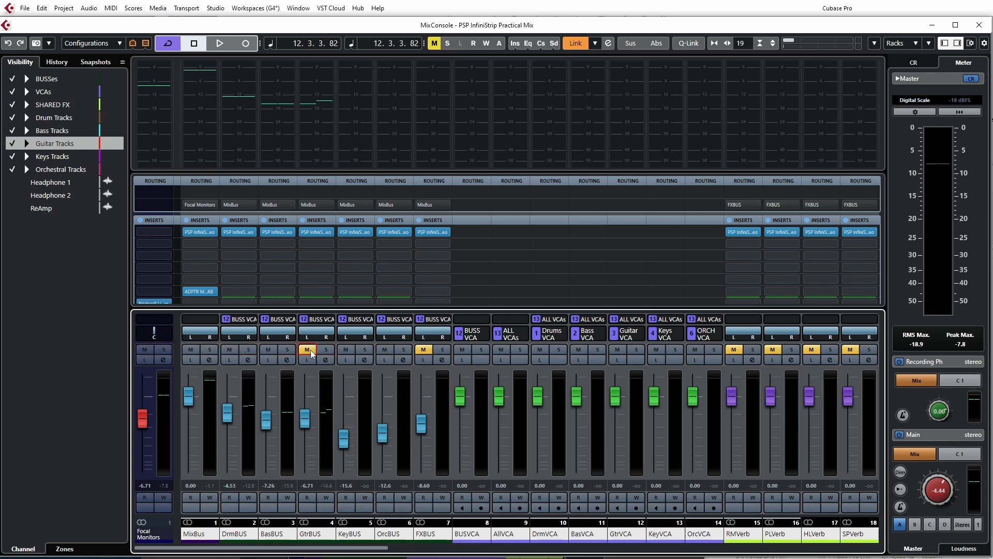
left_click(306, 350)
Open the DrmBUS channel's PSP InfiniStrip insert, close it, and scroll across the mixer channels
left_click(238, 232)
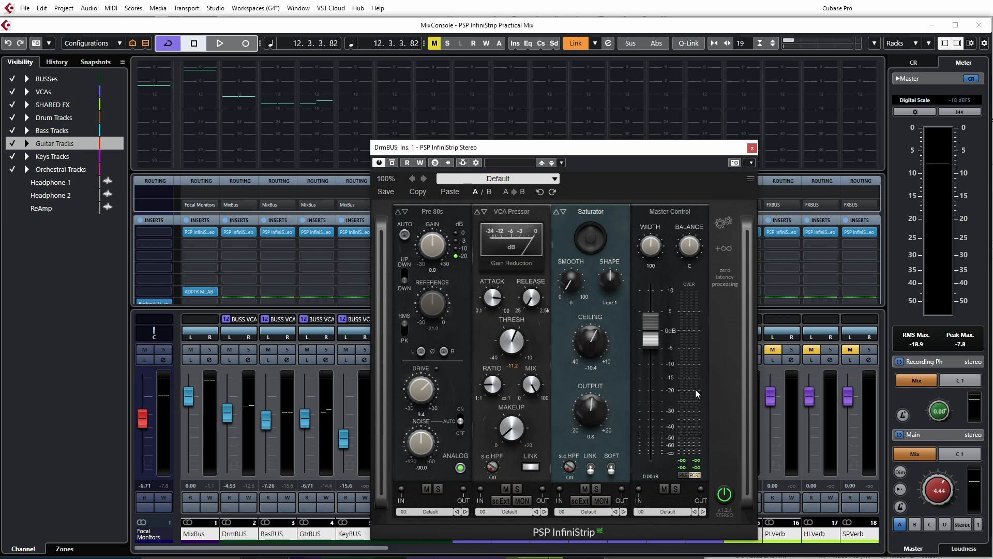
left_click(752, 149)
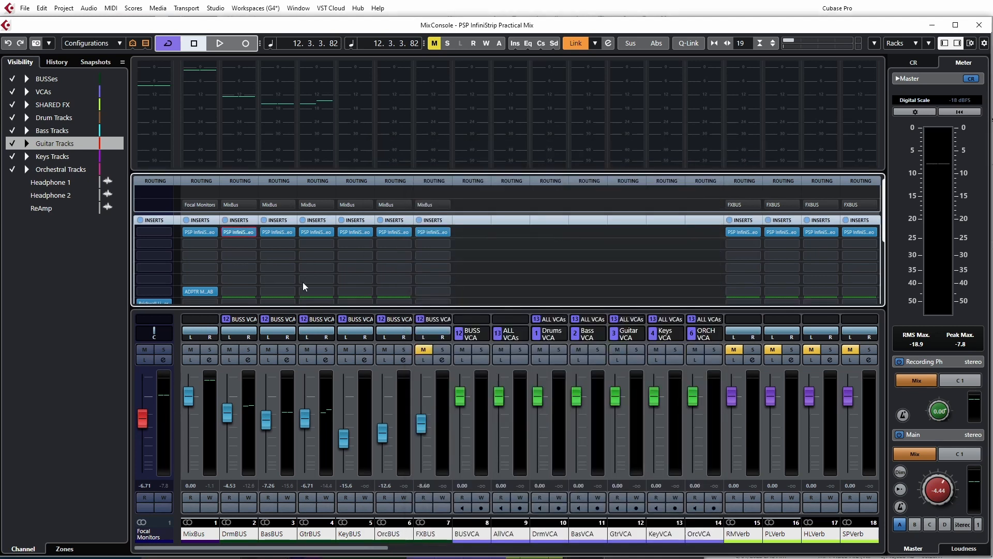
left_click_drag(387, 548, 599, 550)
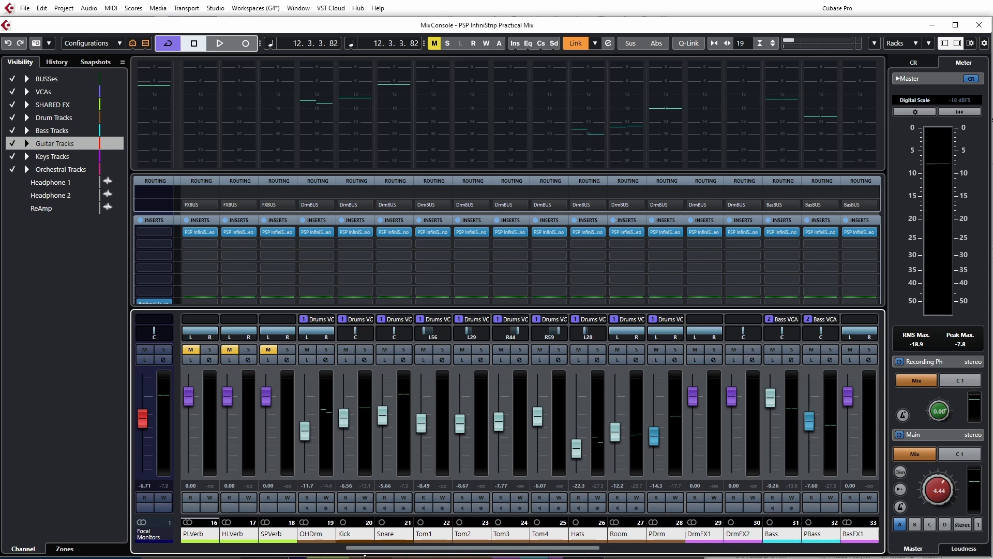
left_click_drag(425, 550, 700, 549)
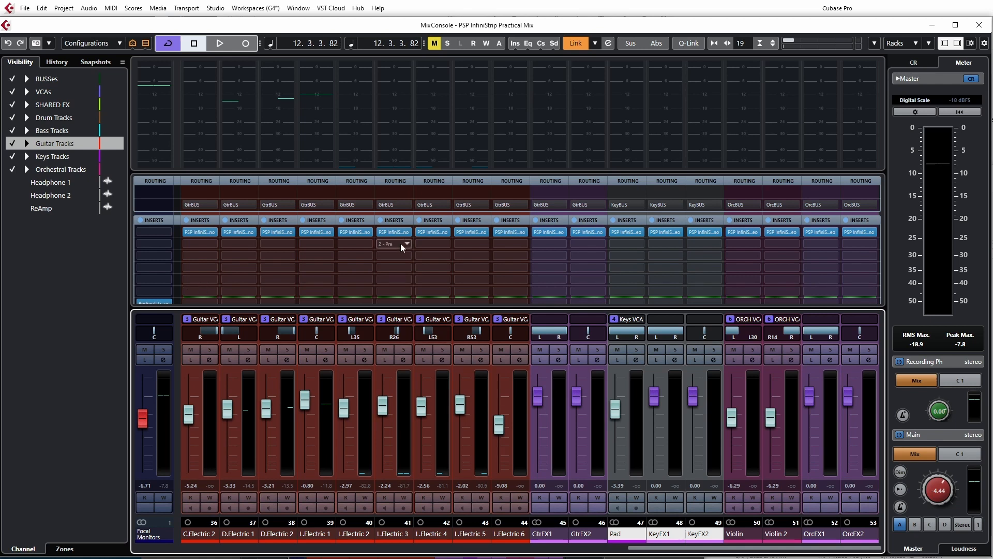
In the project window, add five stereo audio tracks
key("F3")
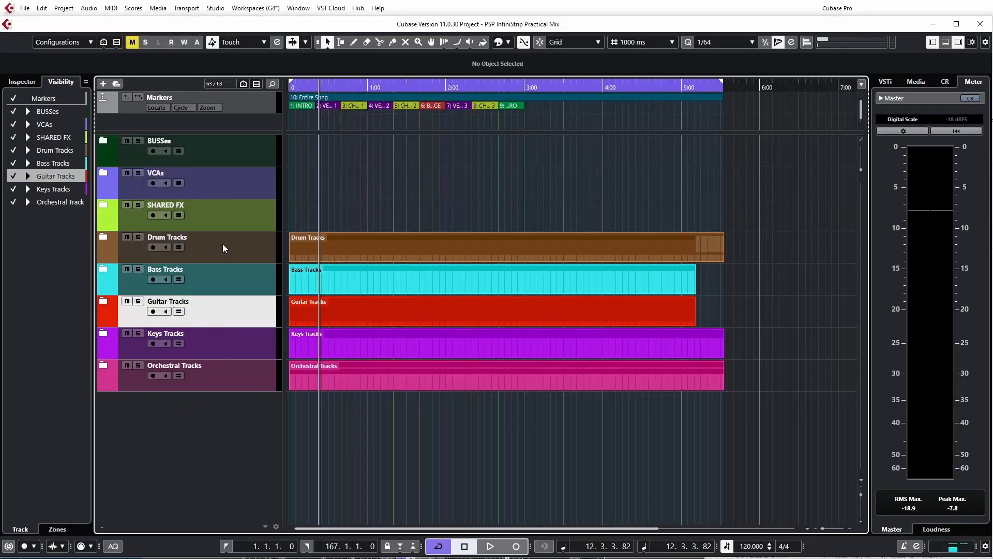
left_click(103, 84)
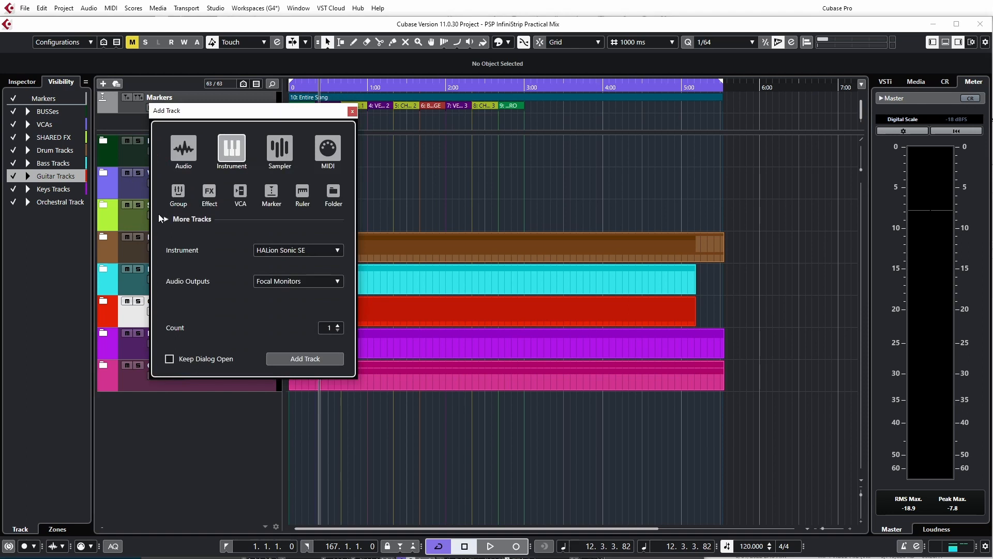
left_click(184, 148)
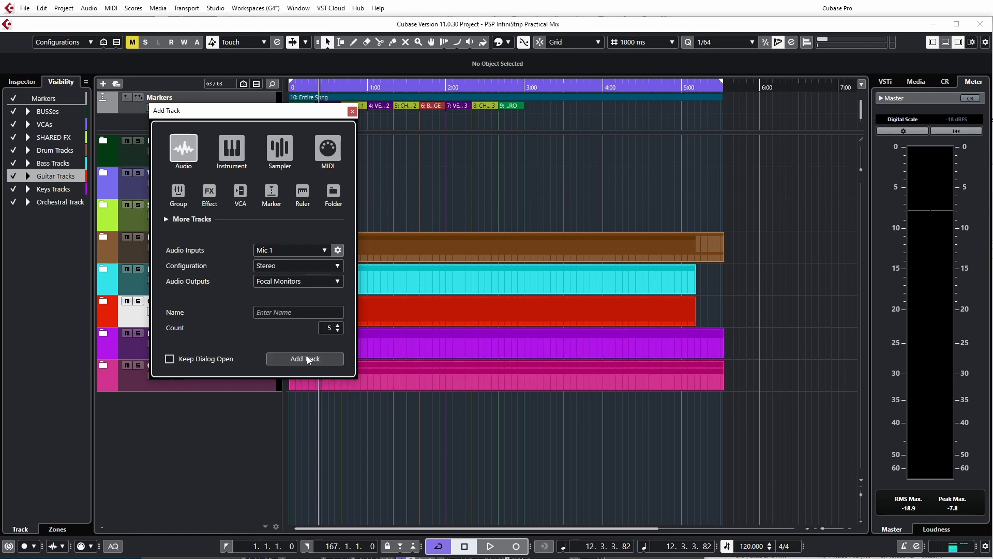
left_click(287, 267)
left_click(280, 277)
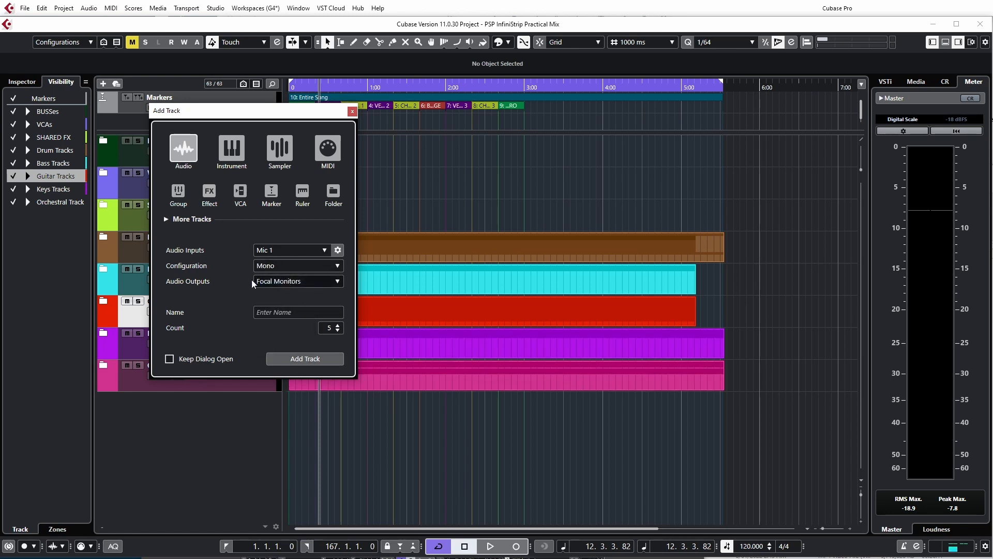
left_click(294, 362)
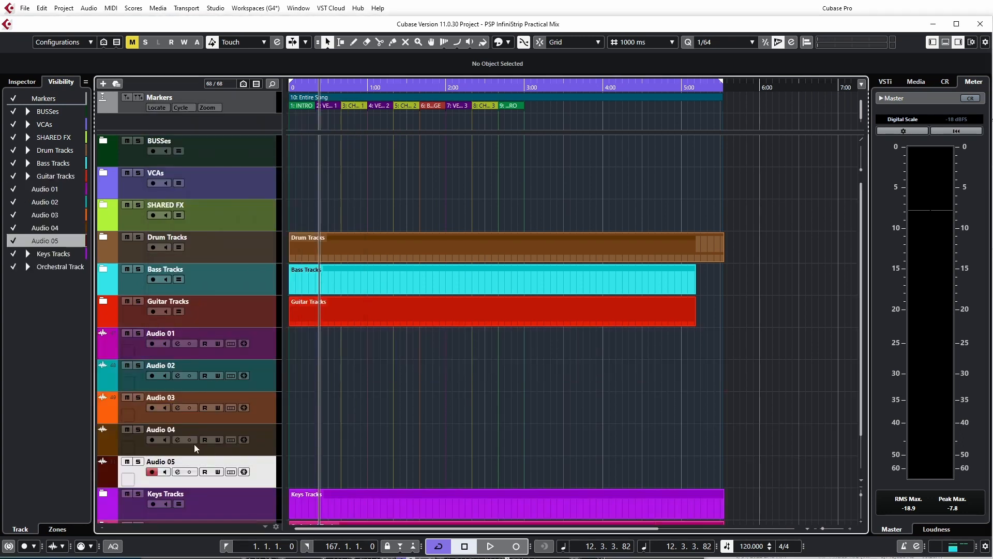
Select Audio 01 through Audio 05 and move them to the bottom of the track list
scroll(196, 447, "down", 2)
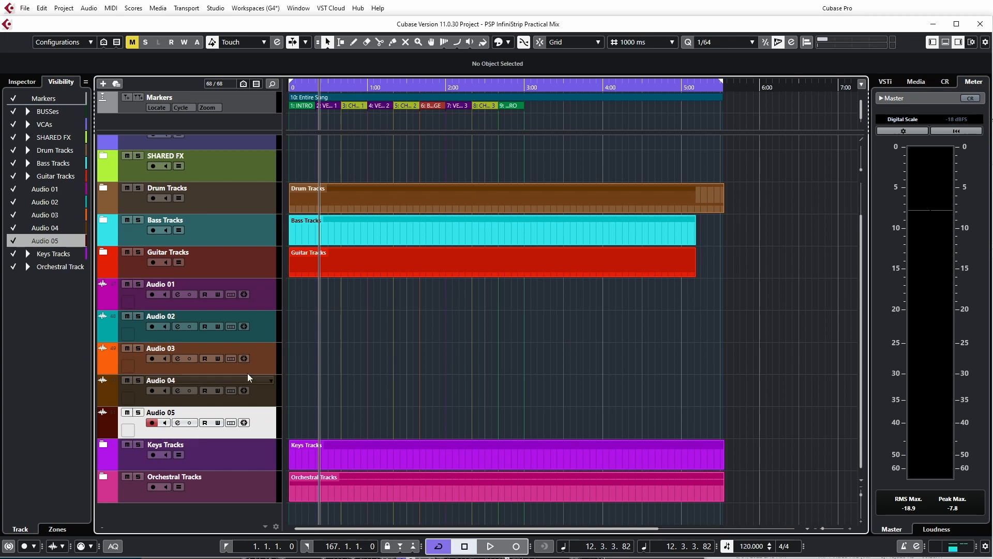
left_click(262, 300)
left_click(267, 423, "shift")
left_click_drag(267, 423, 268, 499)
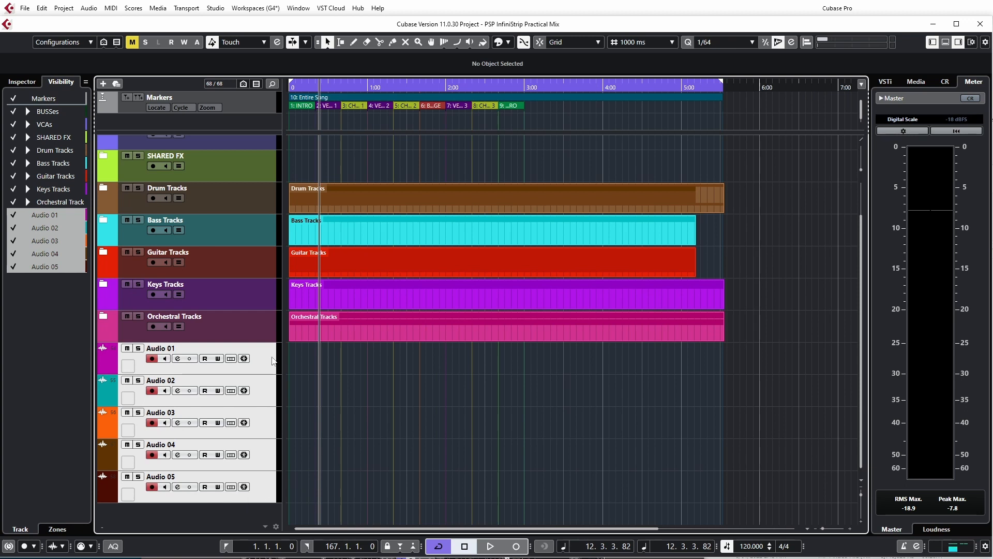
right_click(268, 366)
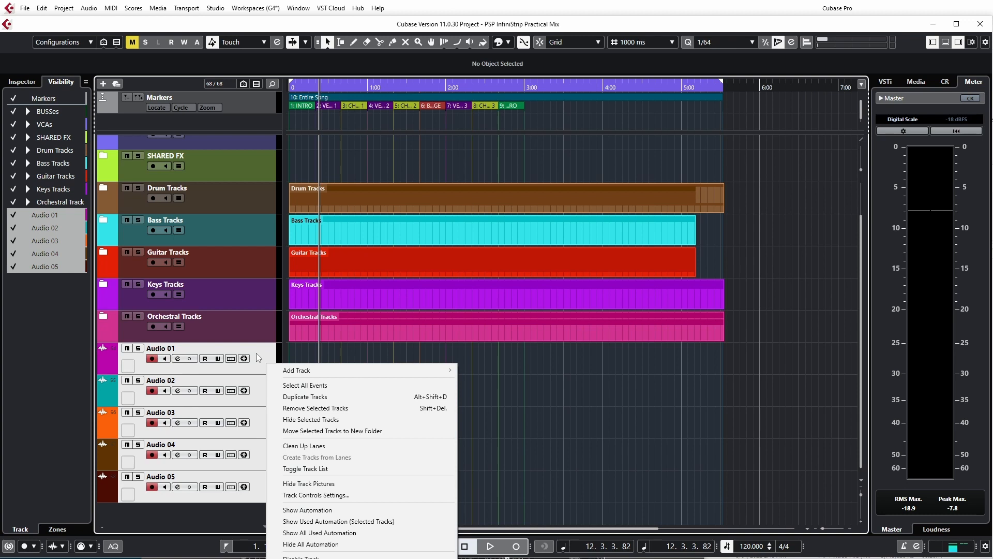
left_click(229, 526)
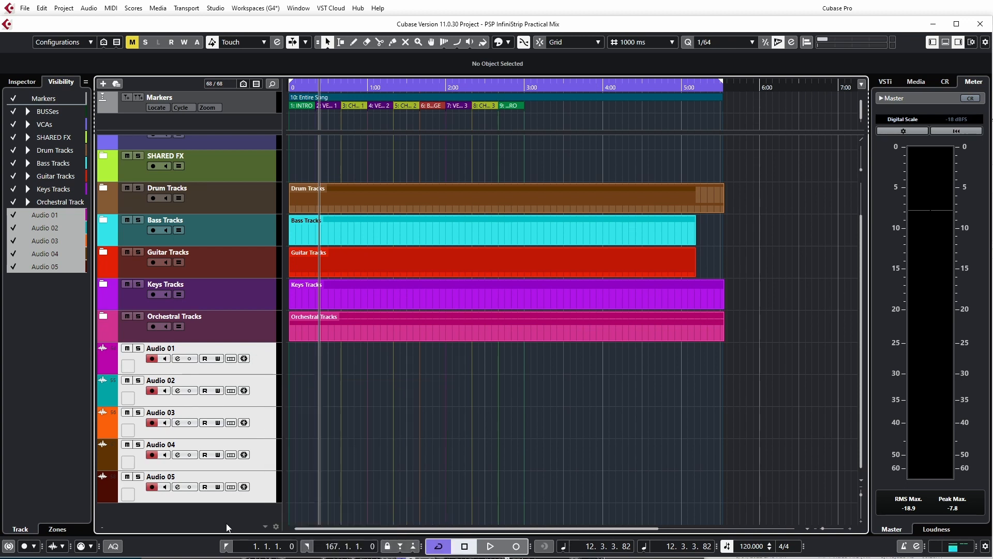
With Audio 05 selected, add one stereo group track
left_click(264, 495)
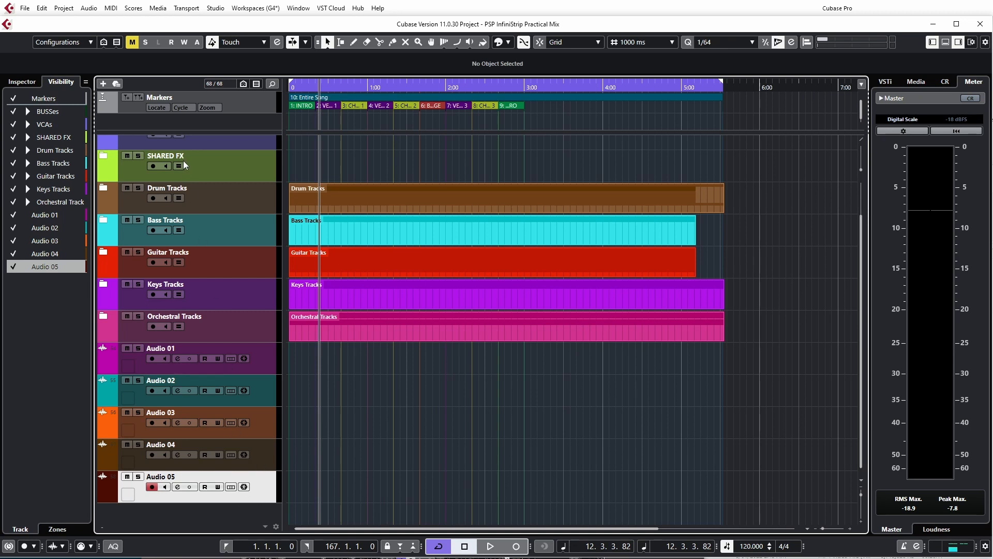
left_click(103, 83)
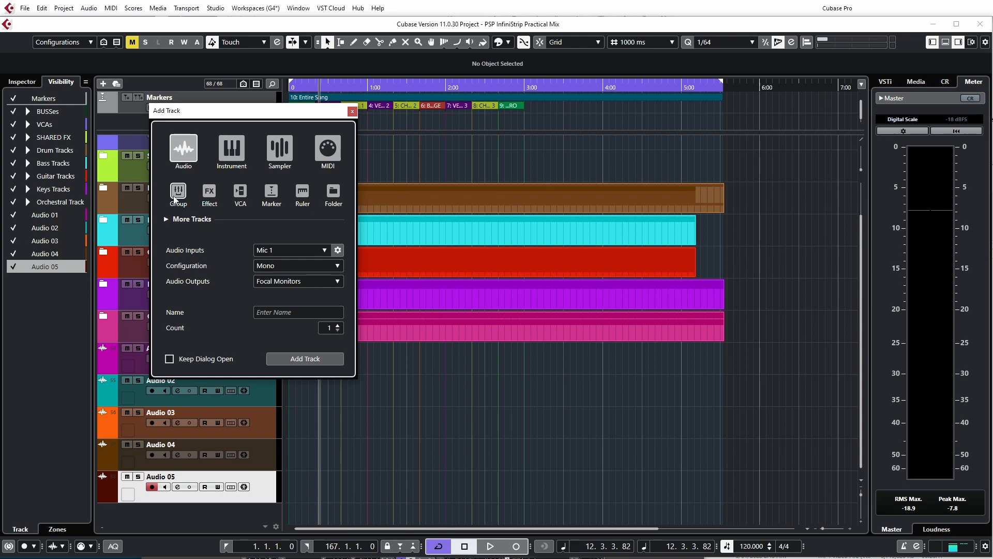
left_click(178, 193)
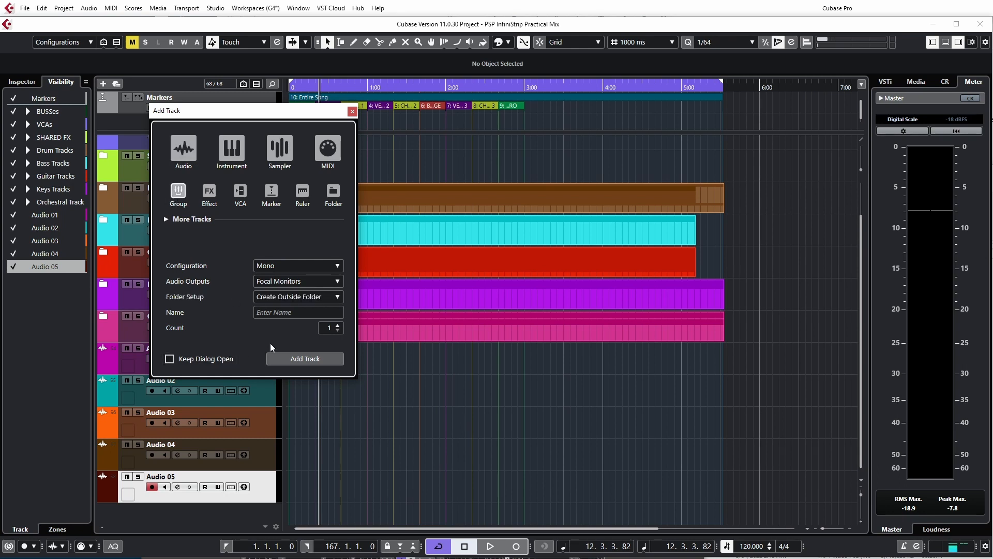
left_click(292, 266)
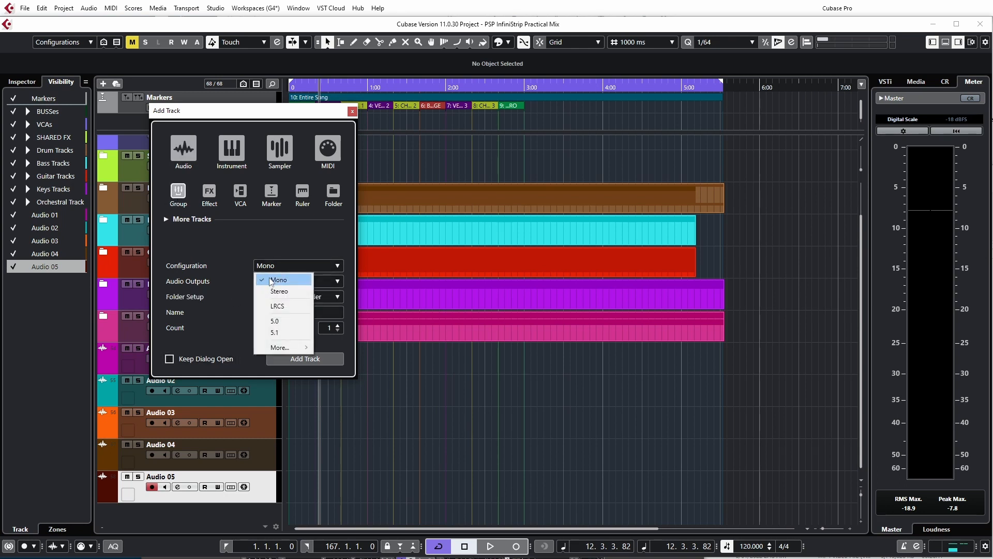
left_click(277, 291)
left_click(287, 358)
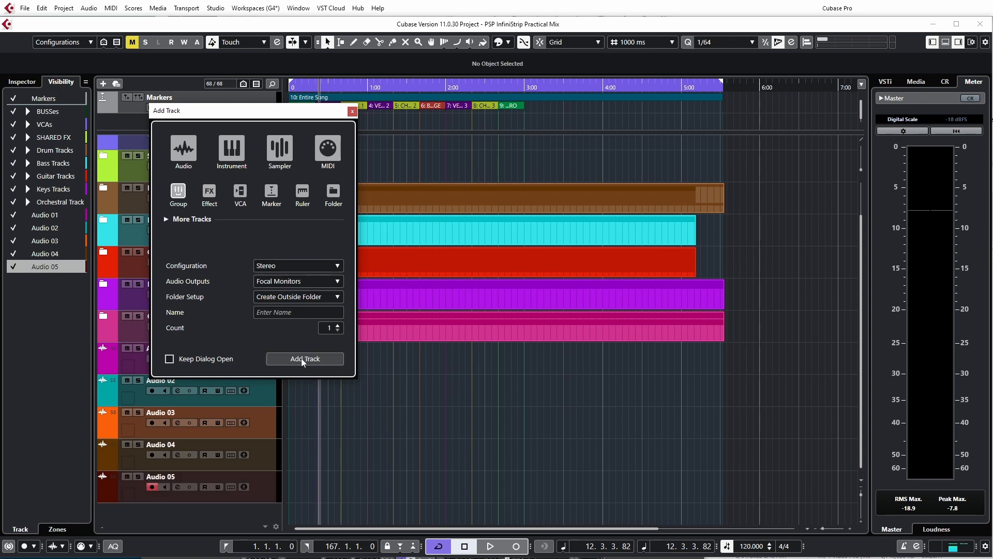
In the mixer, select Audio 01 through Audio 05 and route all their outputs to Group 10 at once
scroll(269, 463, "down", 1)
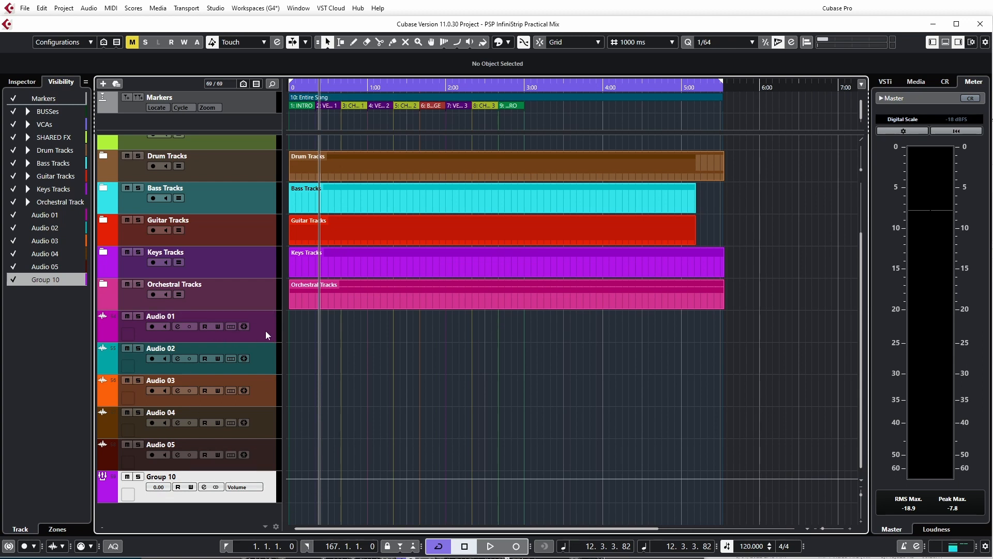
key("F3")
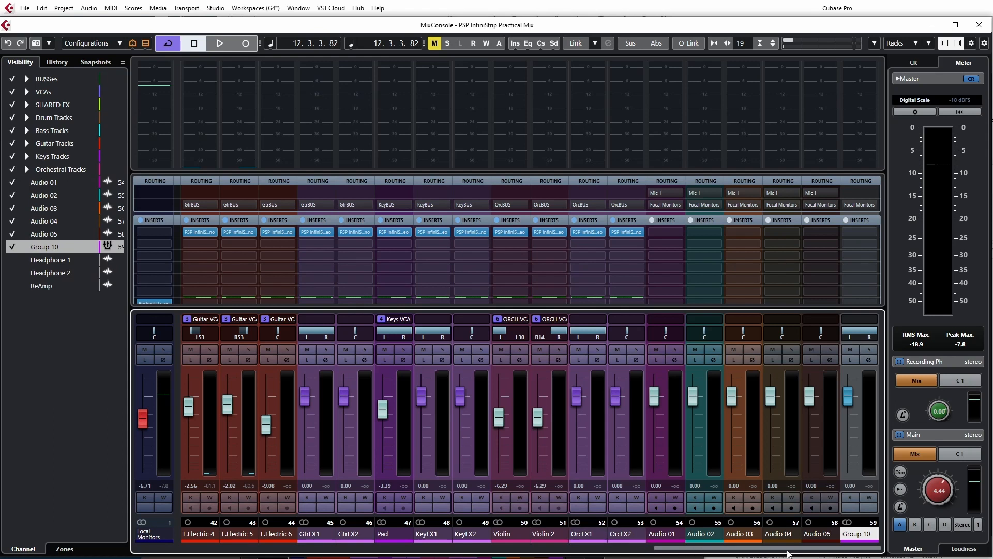
left_click(664, 533)
left_click(815, 536, "shift")
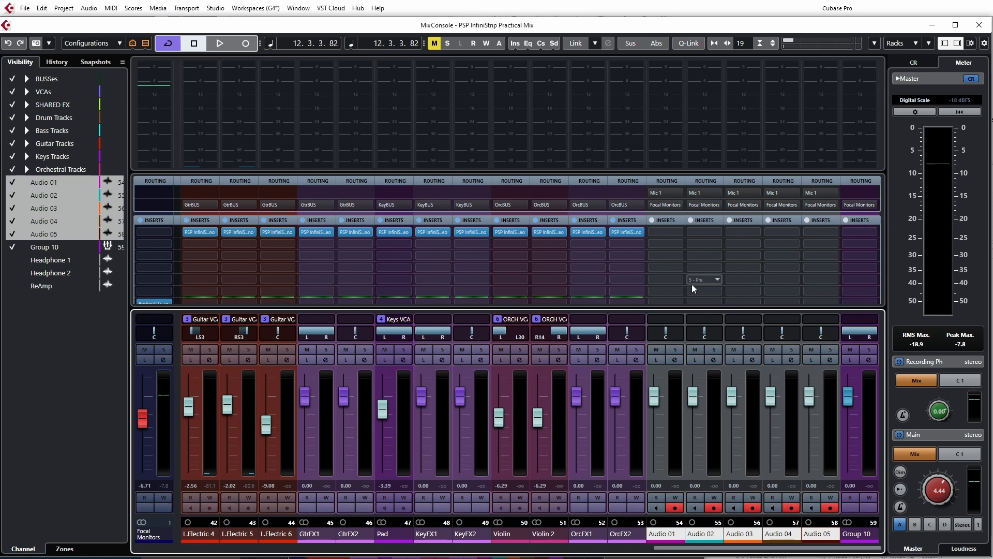
key("alt+shift")
left_click(681, 204)
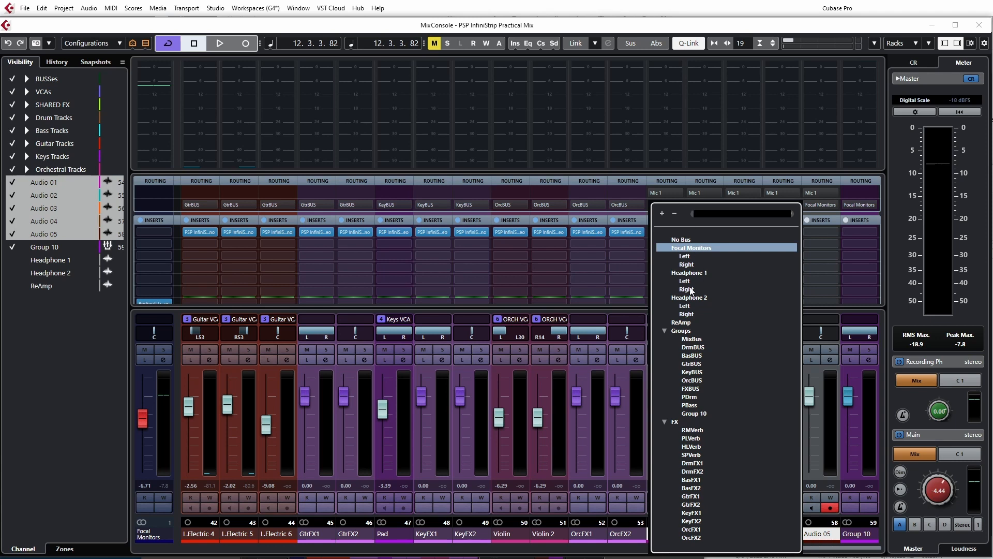
left_click(693, 413)
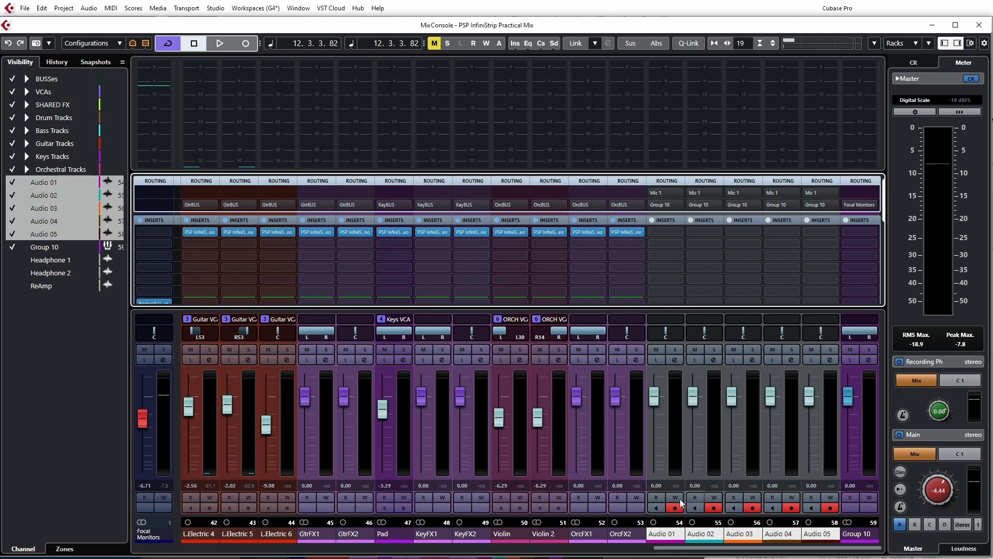
Test mute and solo on Group 10, then raise its fader to about 1.56 dB
left_click(716, 547)
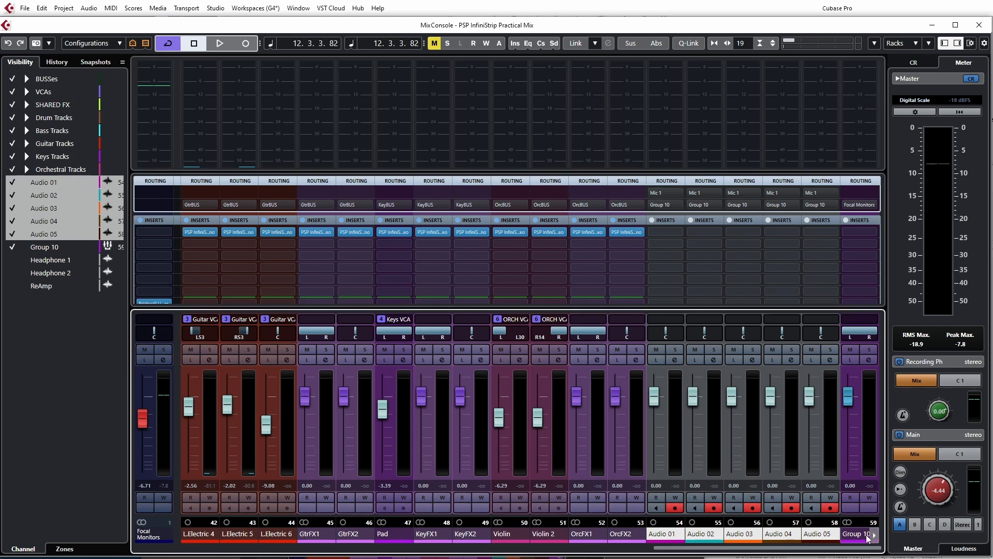
left_click(851, 351)
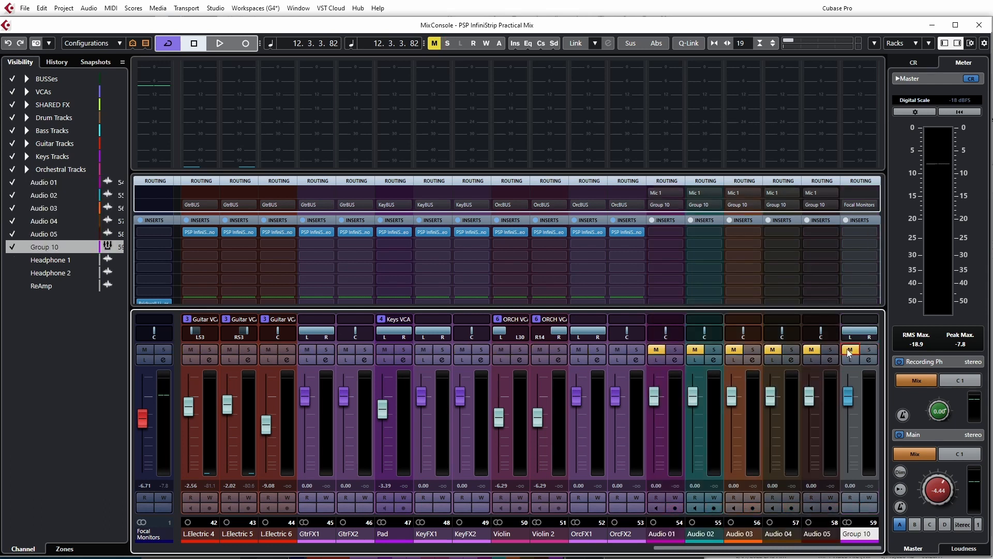
left_click(849, 352)
left_click(869, 349)
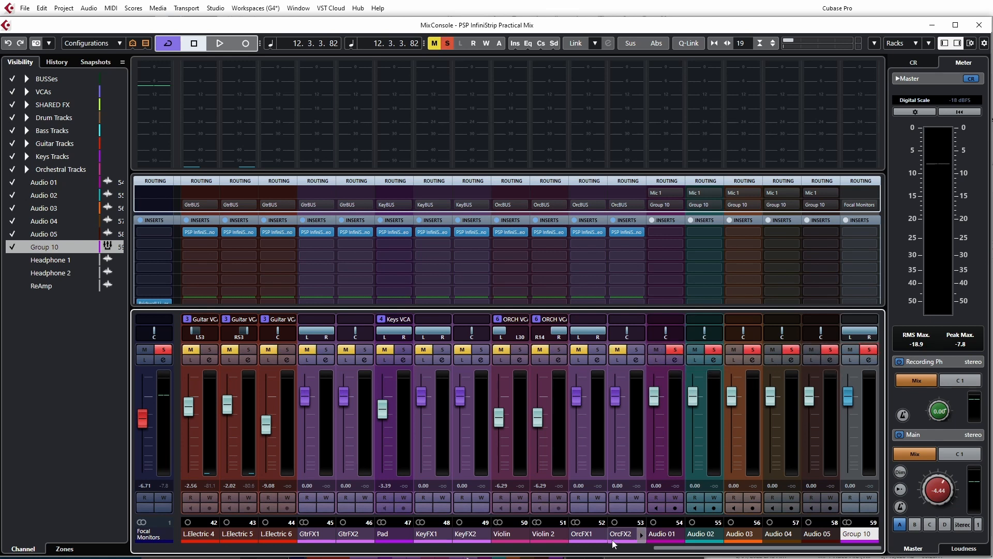
left_click_drag(668, 553, 803, 551)
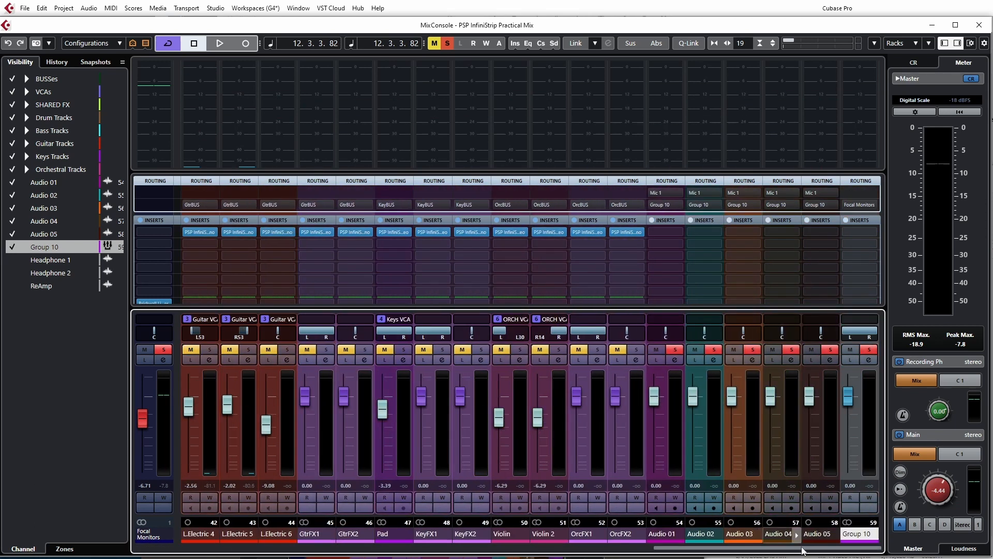
left_click(865, 350)
mouse_move(848, 399)
left_mouse_down()
mouse_move(858, 447)
mouse_move(851, 396)
left_mouse_up()
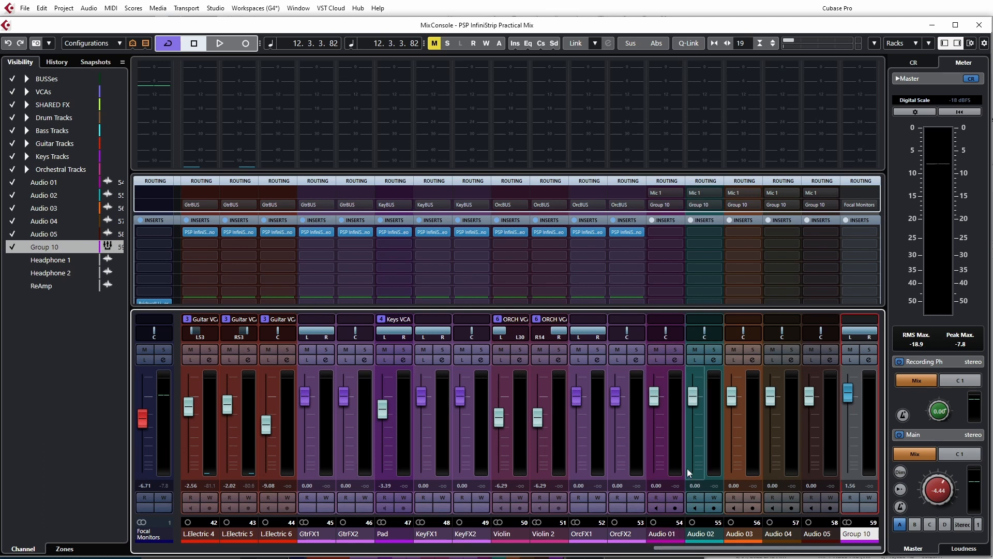
Route Audio 01's output to Focal Monitors
left_click(678, 205)
left_click(691, 248)
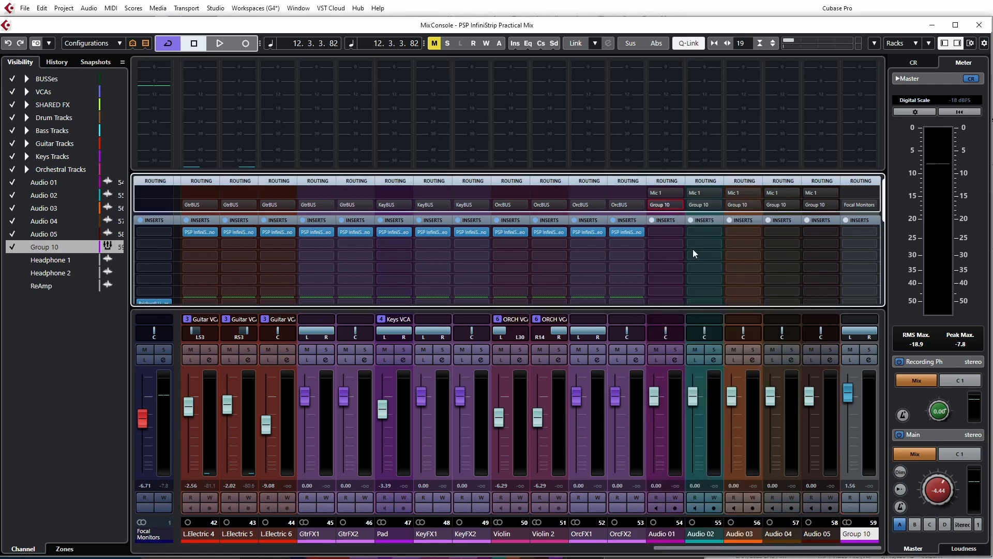
Select Audio 01 through Audio 05 in the mixer and route all their outputs to Focal Monitors at once
left_click(680, 532)
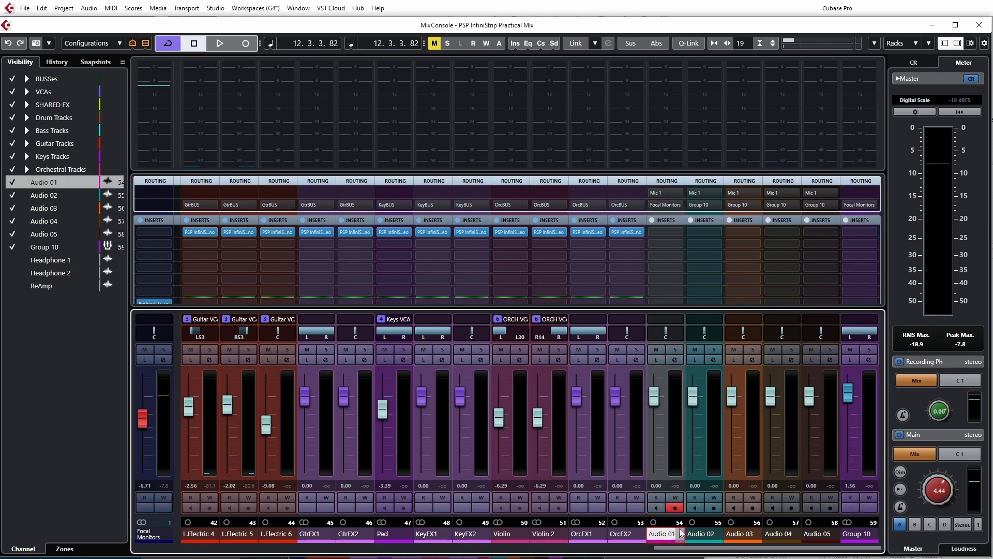
left_click(817, 533, "shift")
left_click(717, 206)
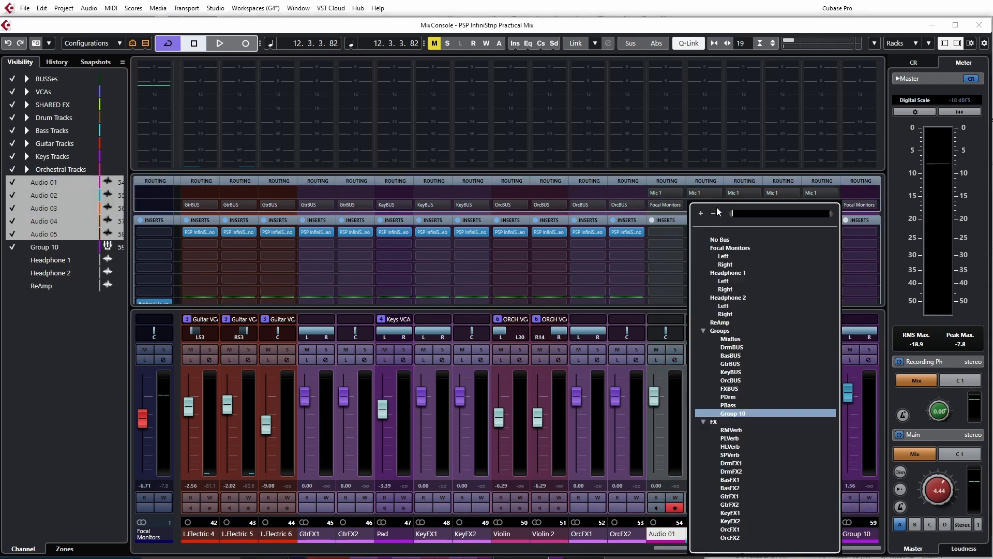
left_click(730, 250, "alt+shift")
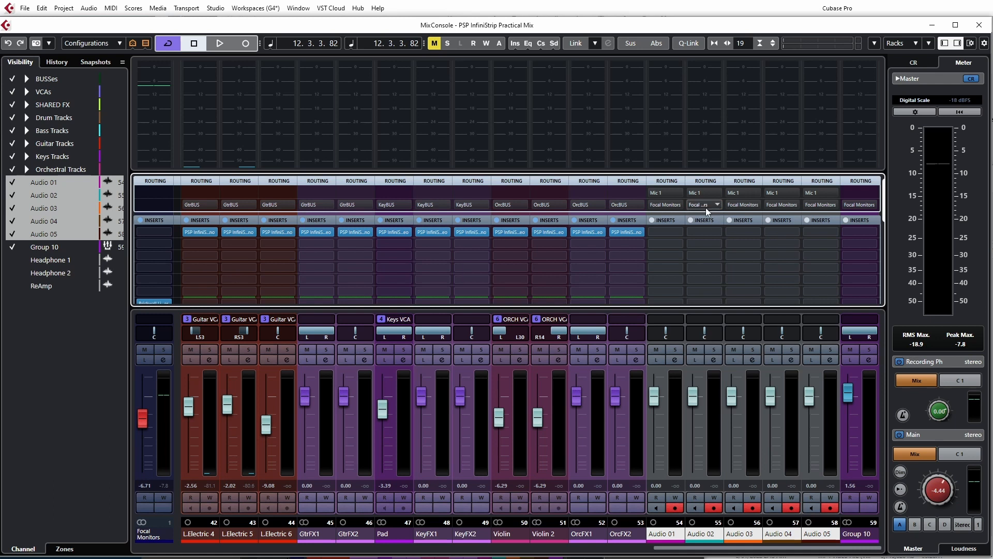
Select Group 10 and remove its track from the project, confirming the deletion
left_click(862, 539)
right_click(863, 538)
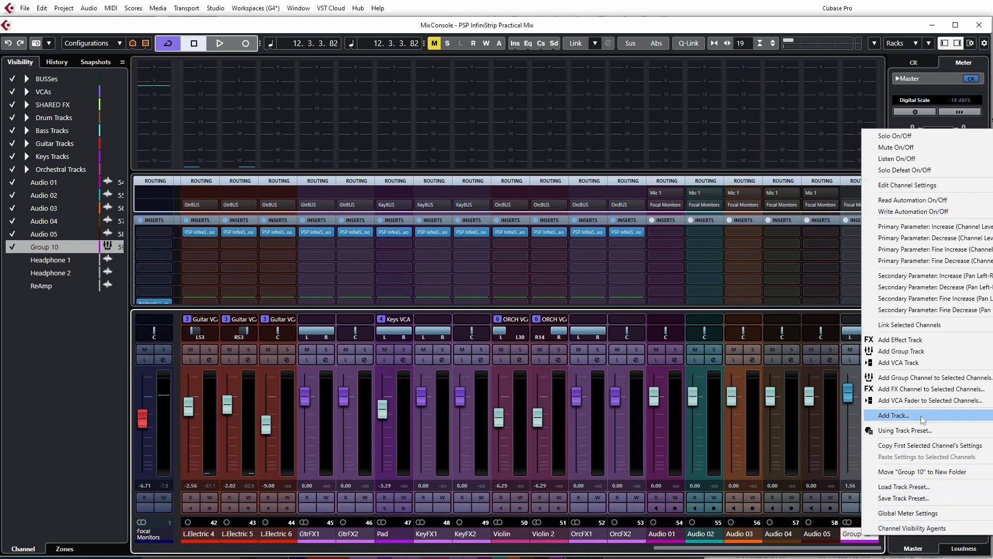
left_click(852, 540)
key("F3")
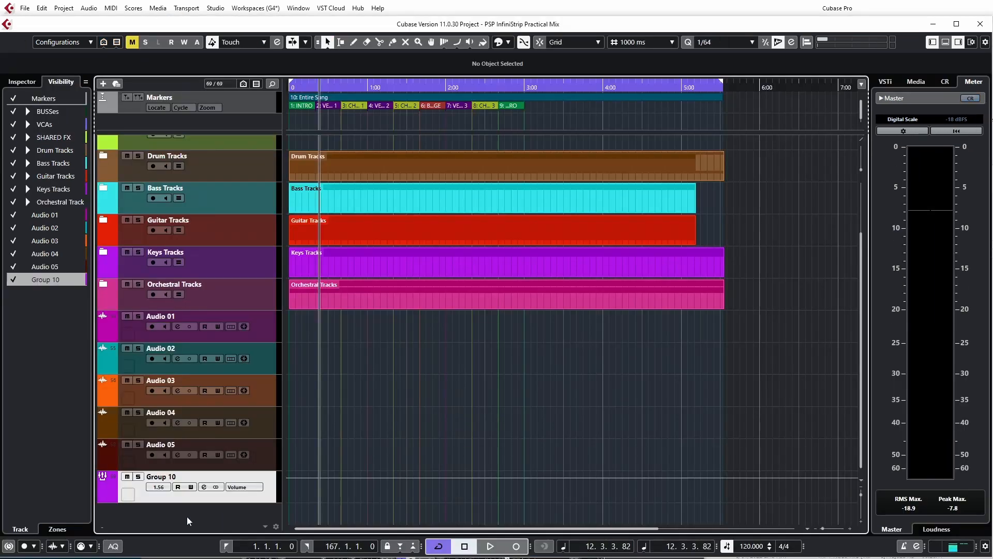
right_click(177, 502)
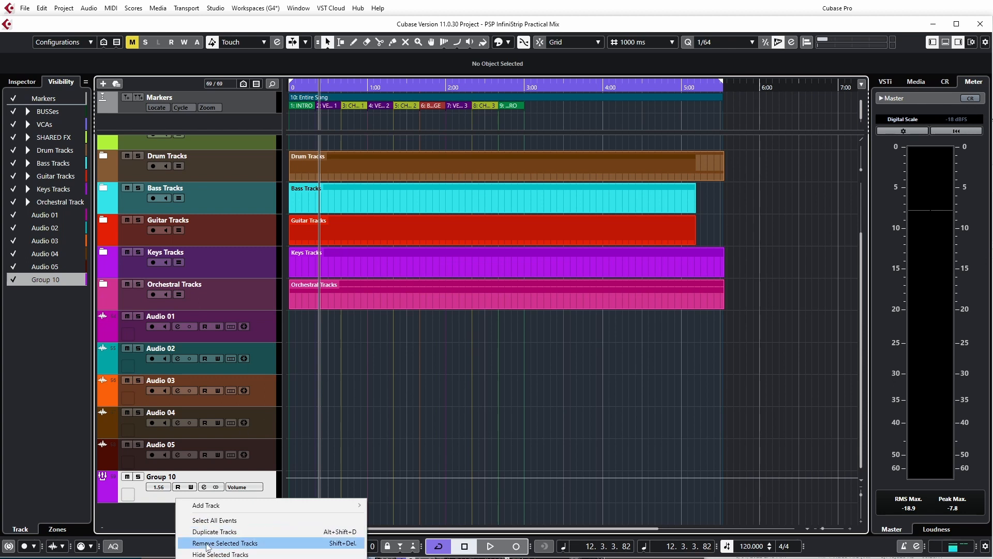
left_click(207, 543)
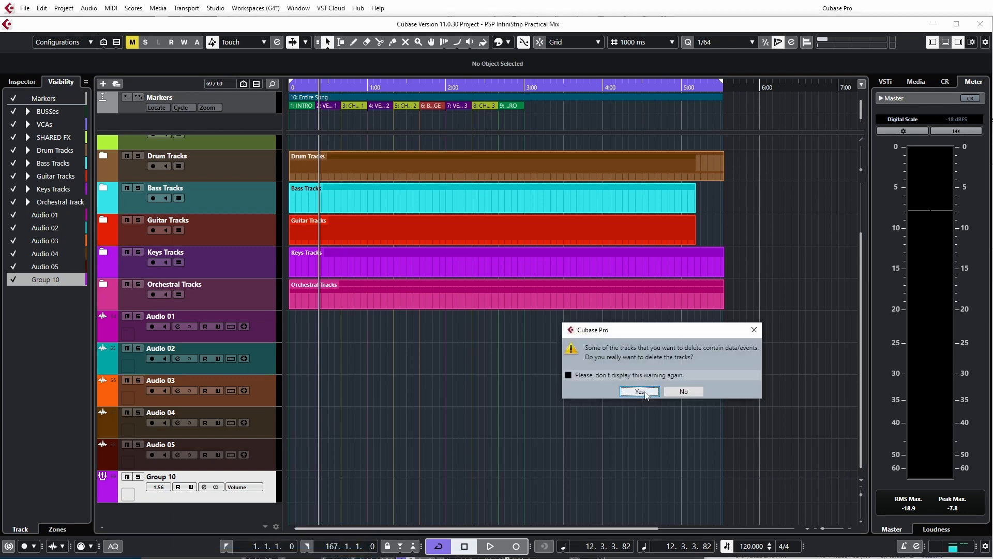
left_click(639, 396)
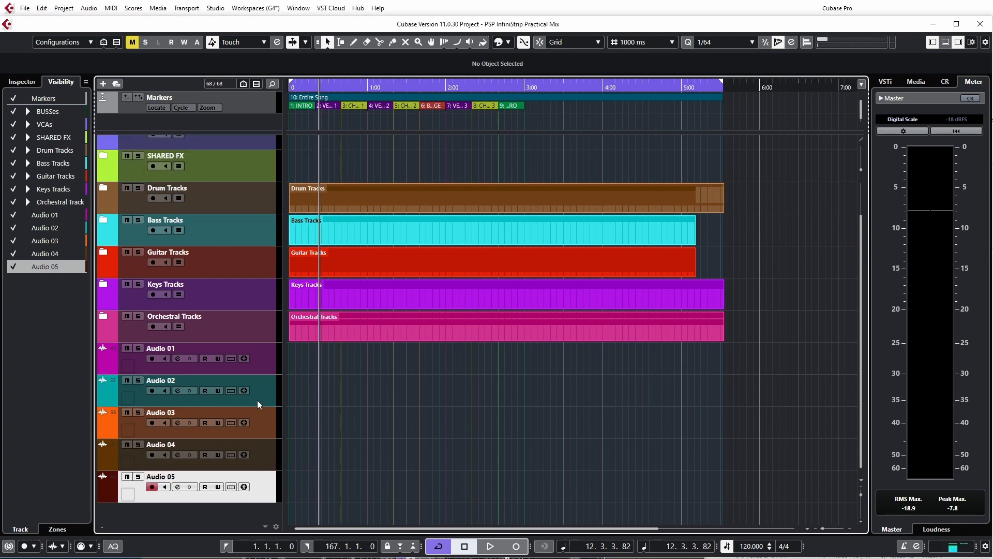
Select Audio 01 through Audio 05 and add a stereo group channel to the selected channels, output to Focal Monitors
left_click(257, 363)
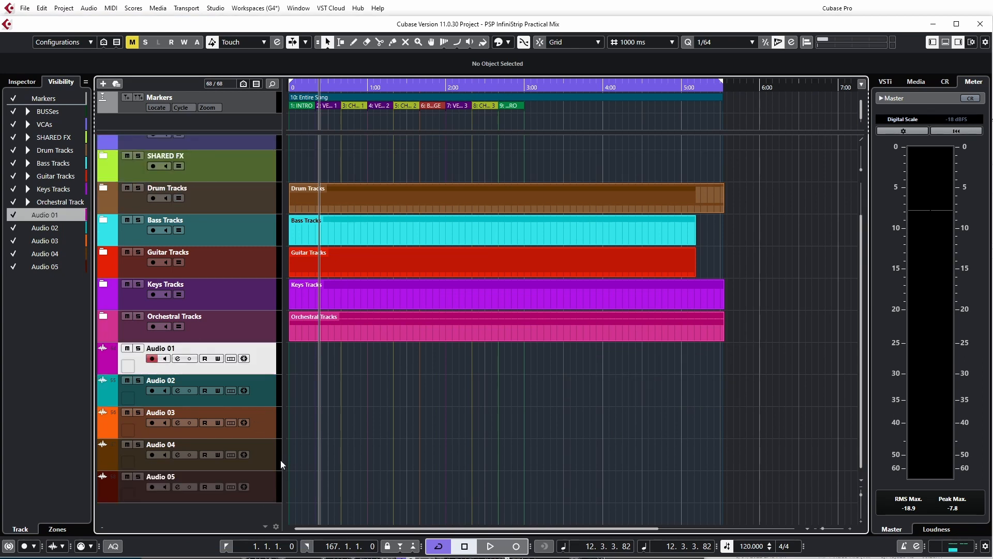
left_click(262, 491, "shift")
right_click(262, 491)
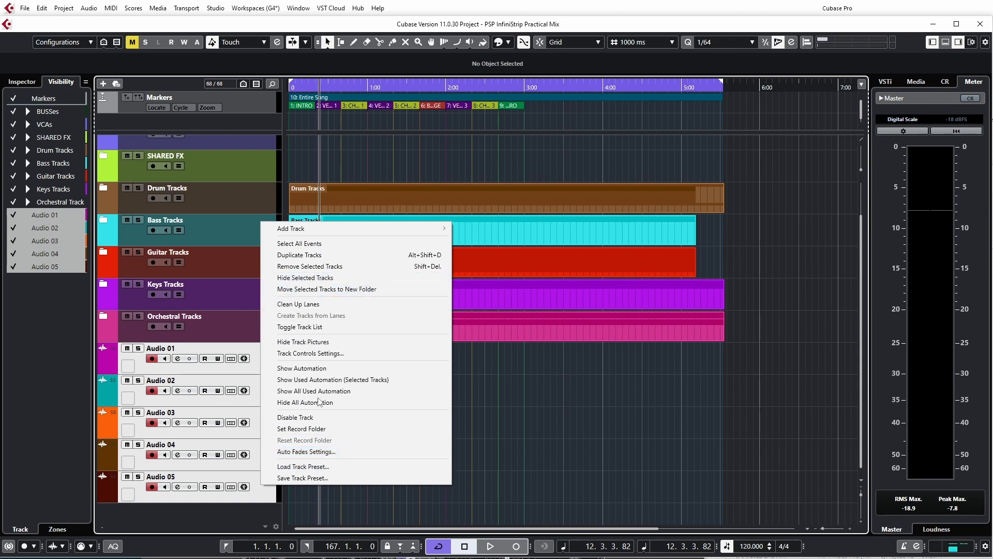
left_click(261, 500)
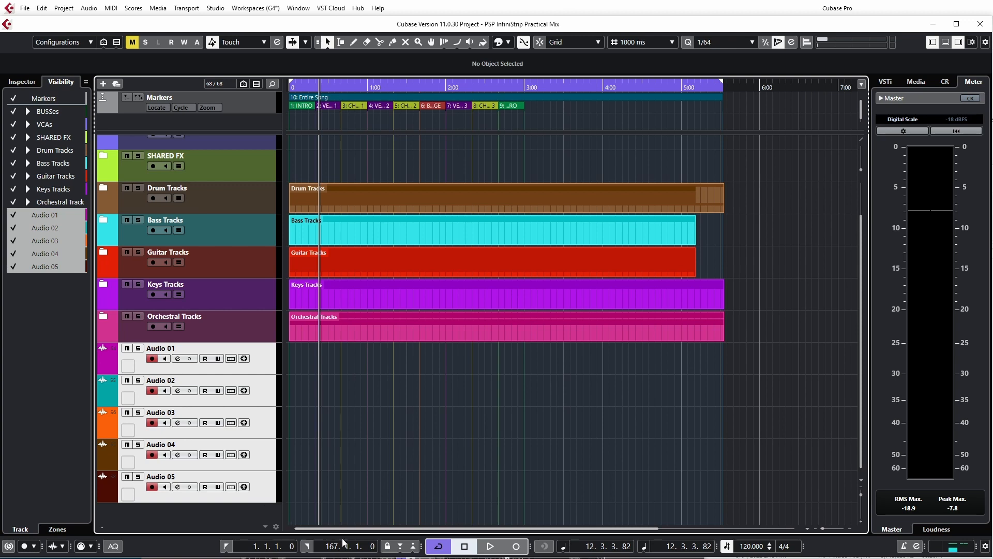
key("F3")
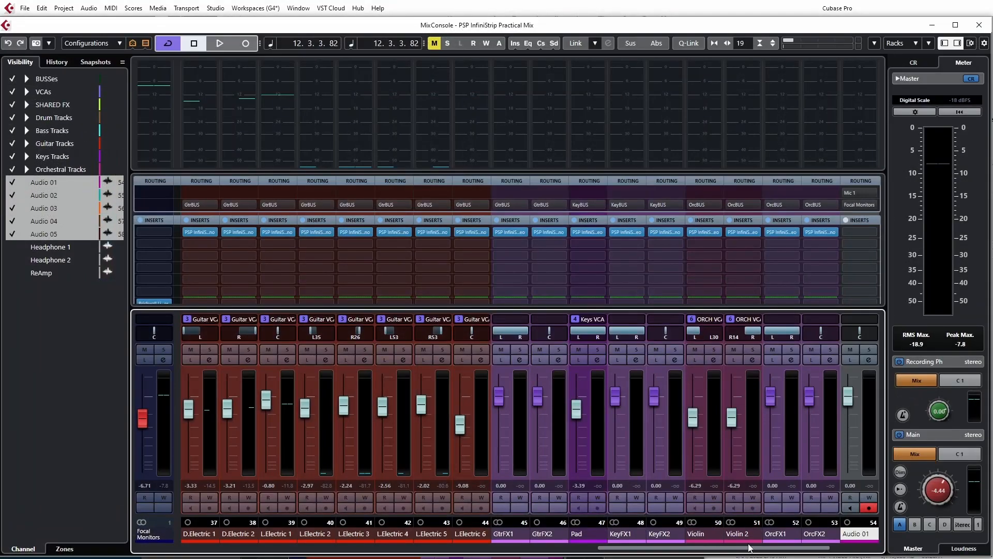
scroll(804, 548, "right", 4)
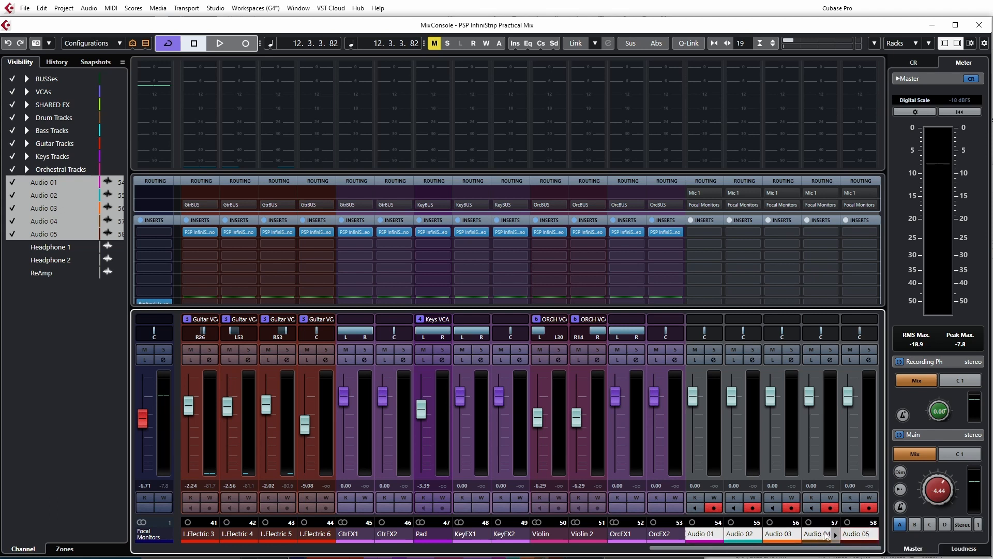
right_click(859, 534)
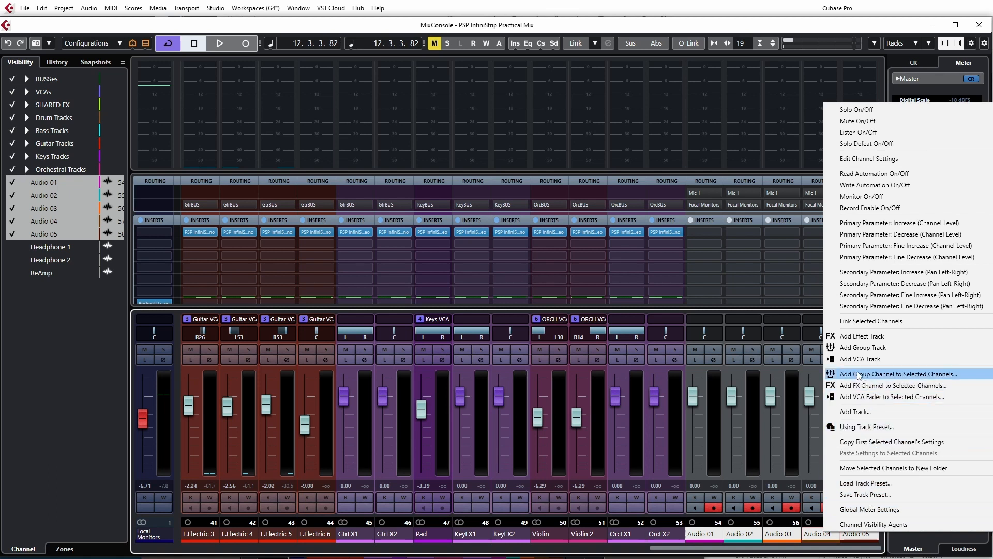
left_click(941, 375)
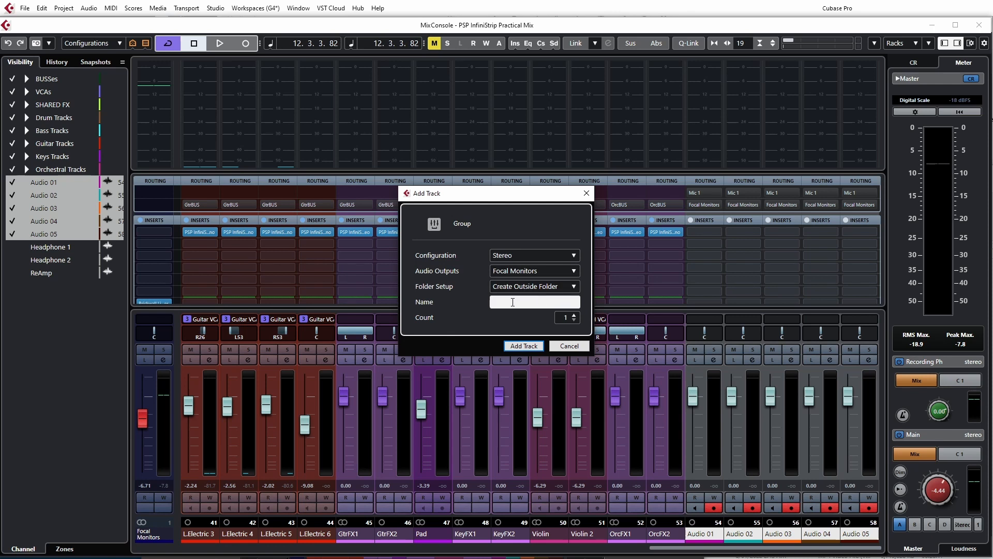
left_click(522, 348)
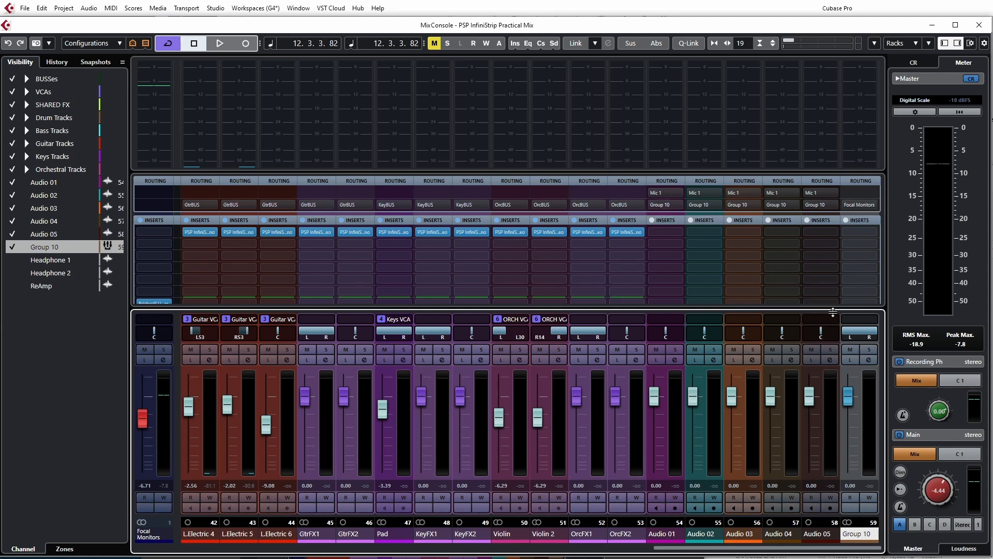
Select the drum channels from OHDrm to PDrm and examine their channel context menu options
left_click_drag(693, 549, 348, 550)
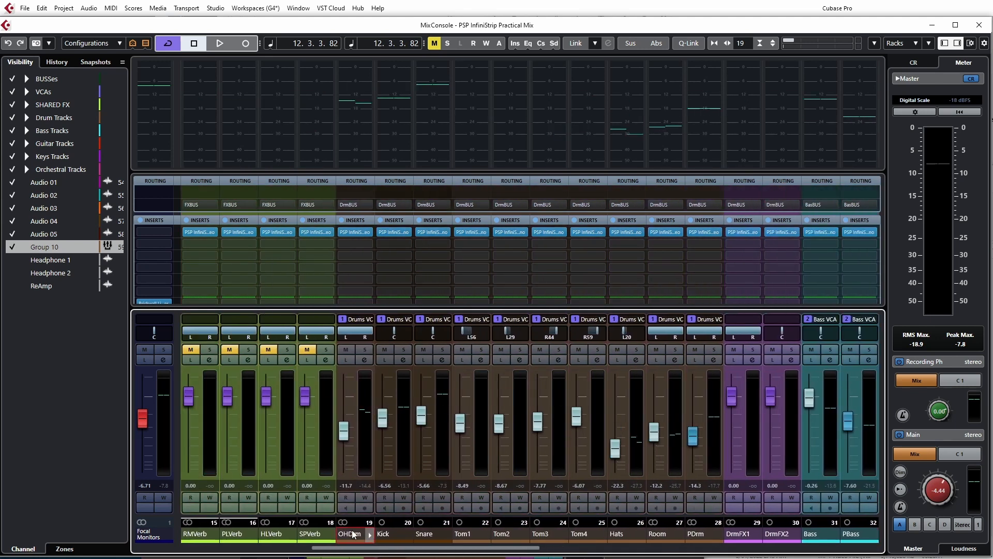
left_click(352, 534)
left_click(696, 535, "shift")
right_click(701, 538)
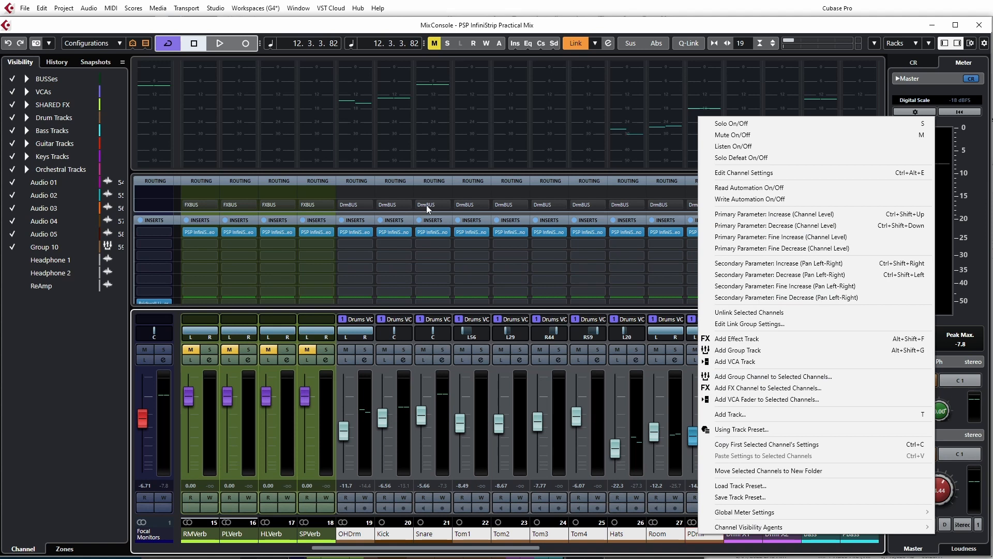
left_click(522, 549)
left_click_drag(521, 550, 867, 551)
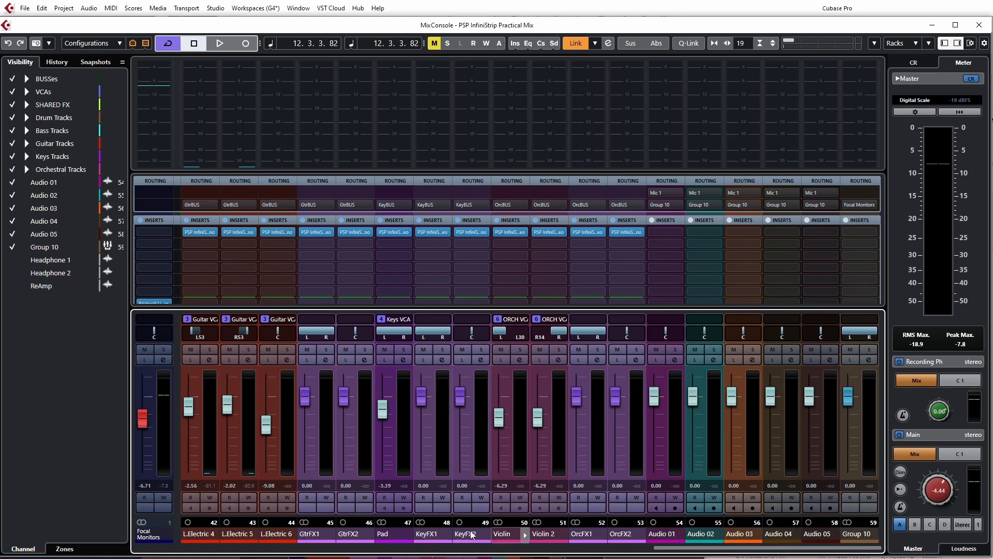
Select Audio 01 through Group 10 in the project and remove those tracks, confirming the deletion
key("F3")
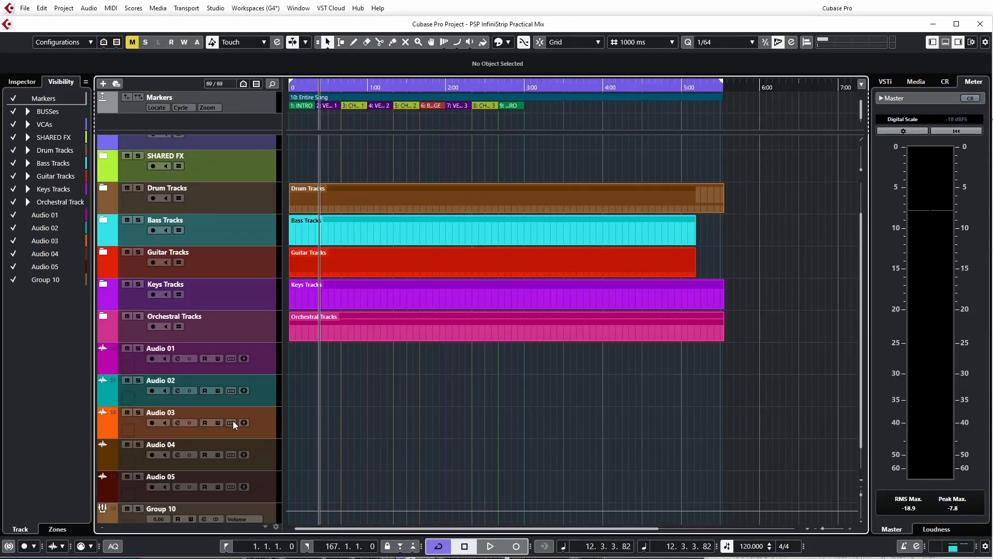
left_click(260, 368)
left_click(277, 515, "shift")
right_click(272, 510)
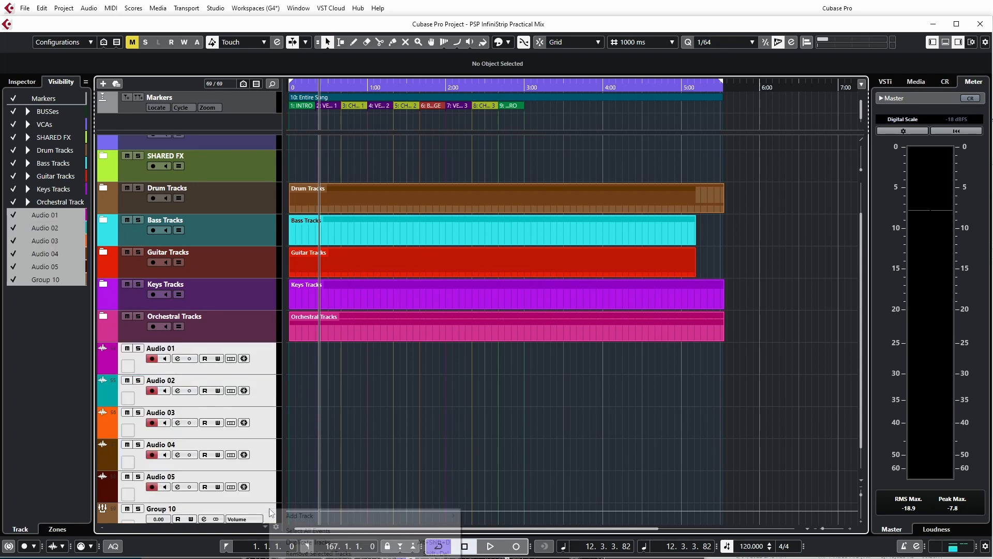
left_click(306, 553)
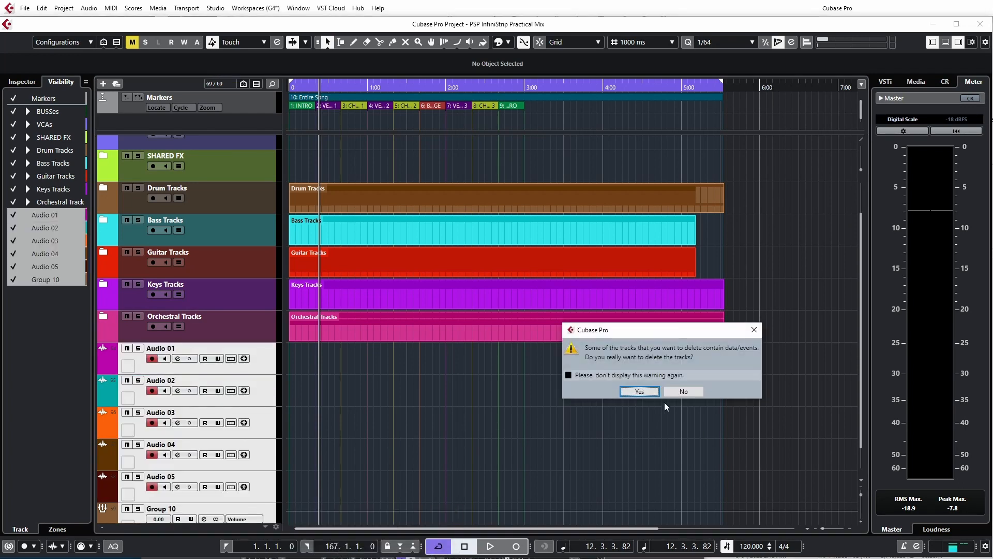
left_click(639, 395)
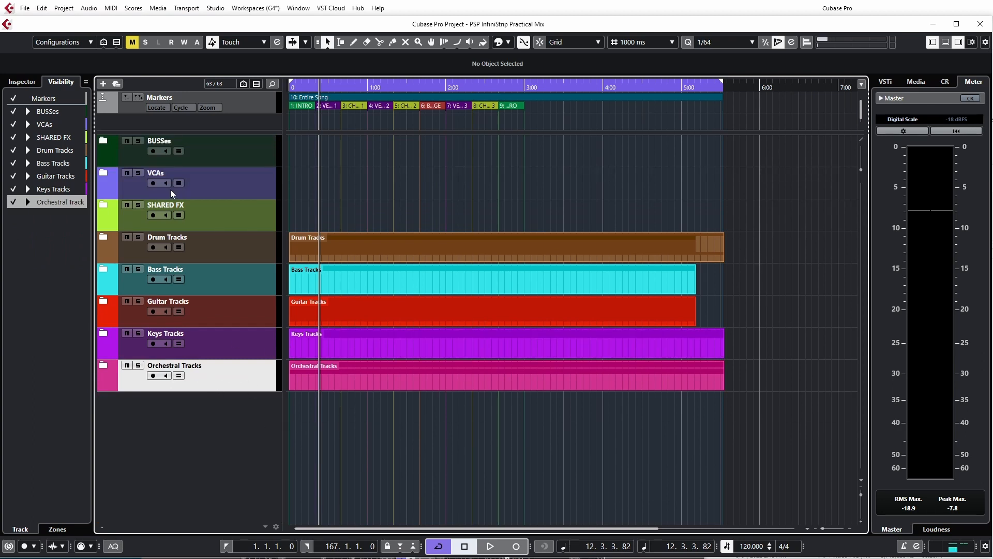
Start playback in the mixer and lower the MixBus fader to about -17.2 dB
key("F3")
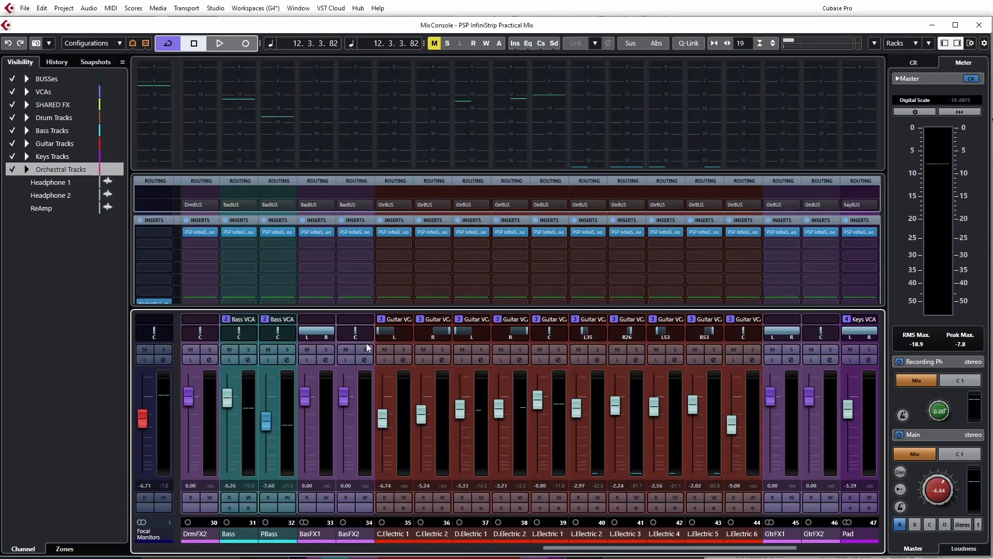
left_click_drag(634, 549, 185, 556)
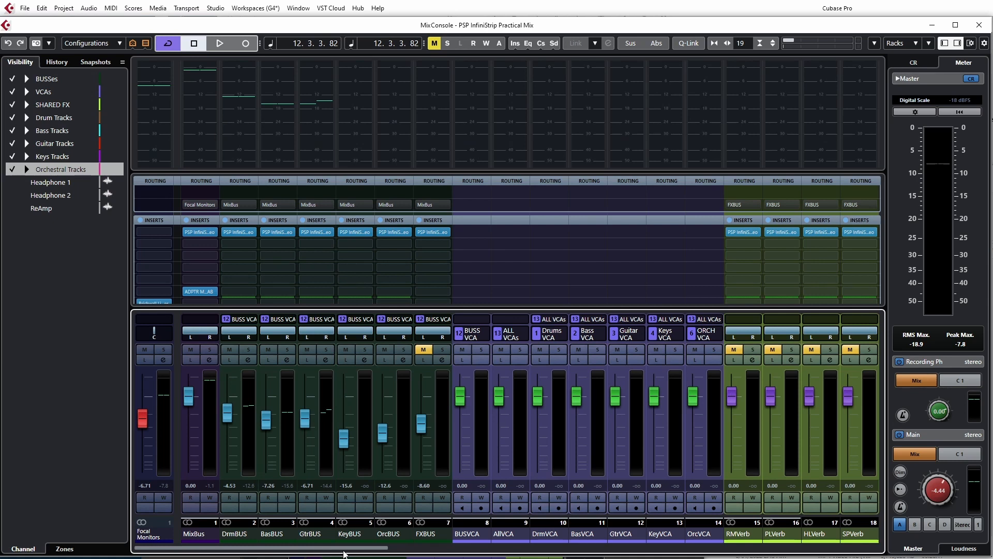
left_click_drag(357, 551, 244, 546)
left_click(187, 405)
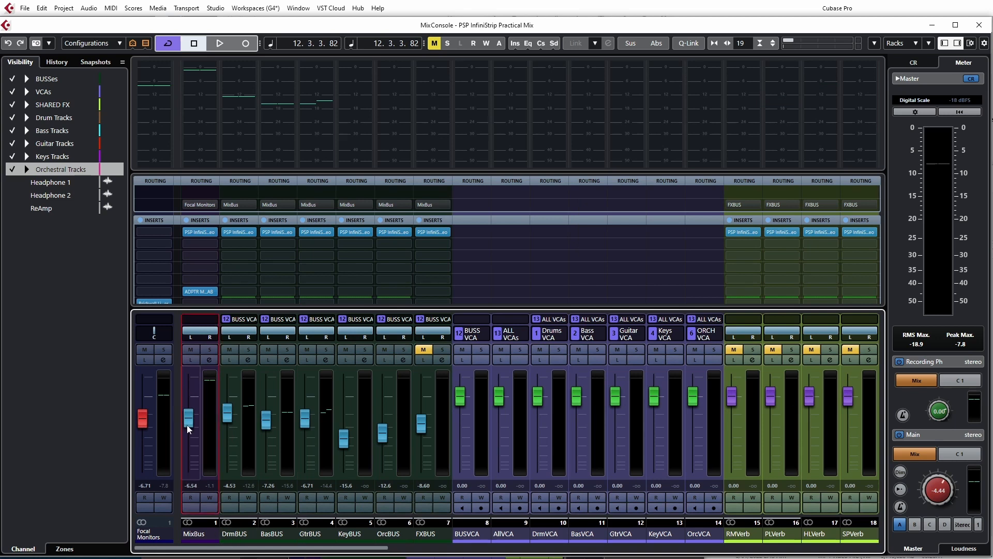
mouse_move(186, 433)
left_mouse_down()
mouse_move(187, 402)
mouse_move(192, 480)
mouse_move(189, 440)
mouse_move(175, 469)
mouse_move(179, 425)
mouse_move(182, 447)
left_mouse_up()
key("space")
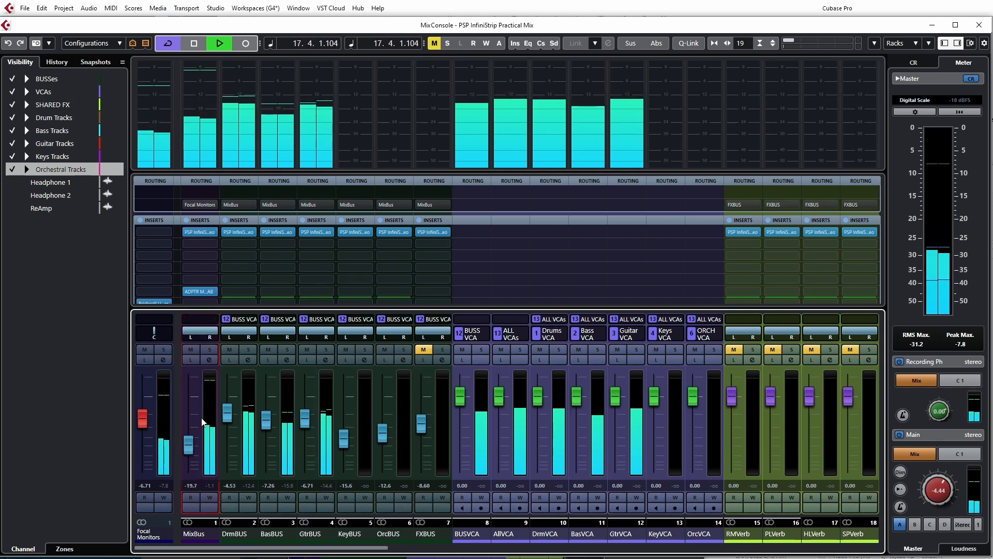
mouse_move(189, 454)
left_mouse_down()
mouse_move(190, 428)
mouse_move(190, 450)
left_mouse_up()
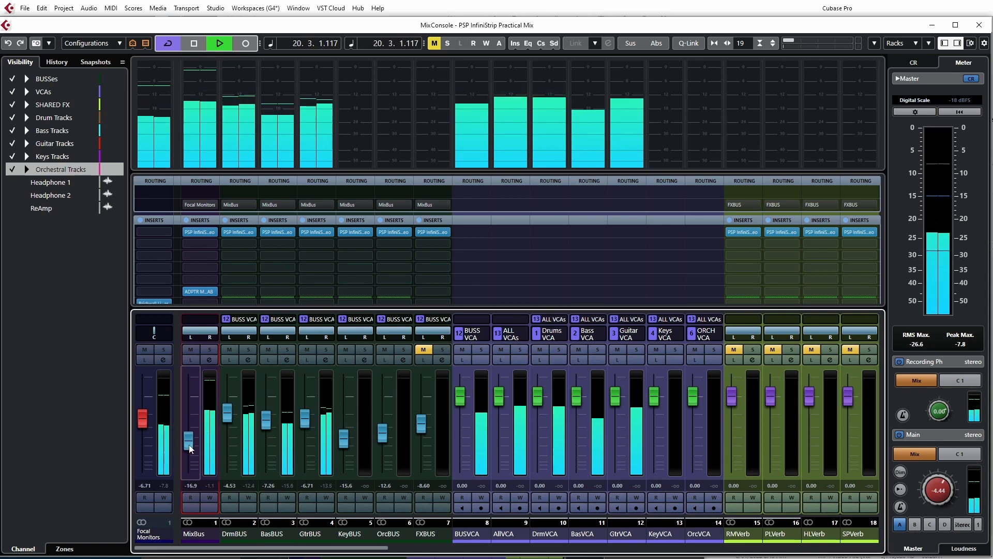
View the MixBus MetricAB insert, then open its PSP InfiniStrip insert and raise the MixBus fader to about -9 dB
left_click(200, 291)
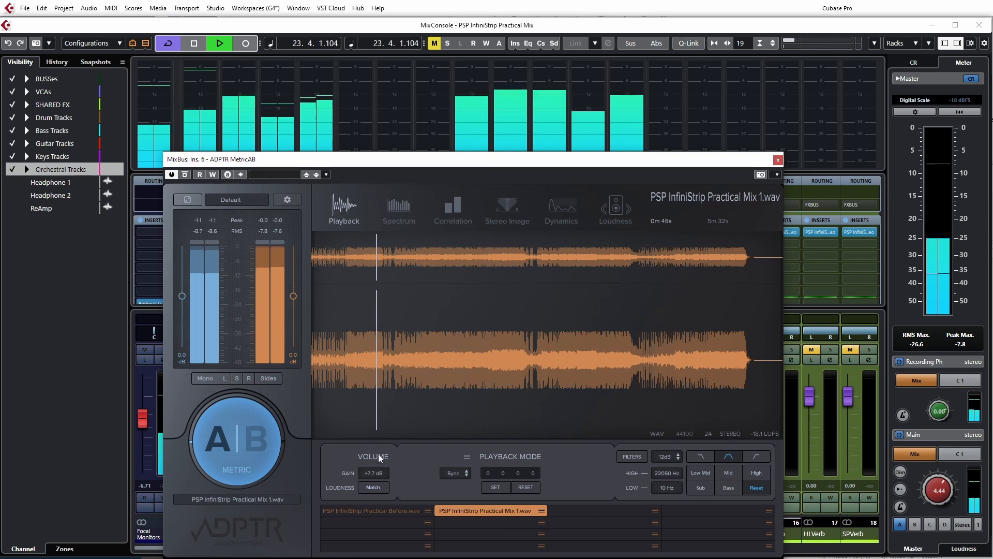
left_click(778, 160)
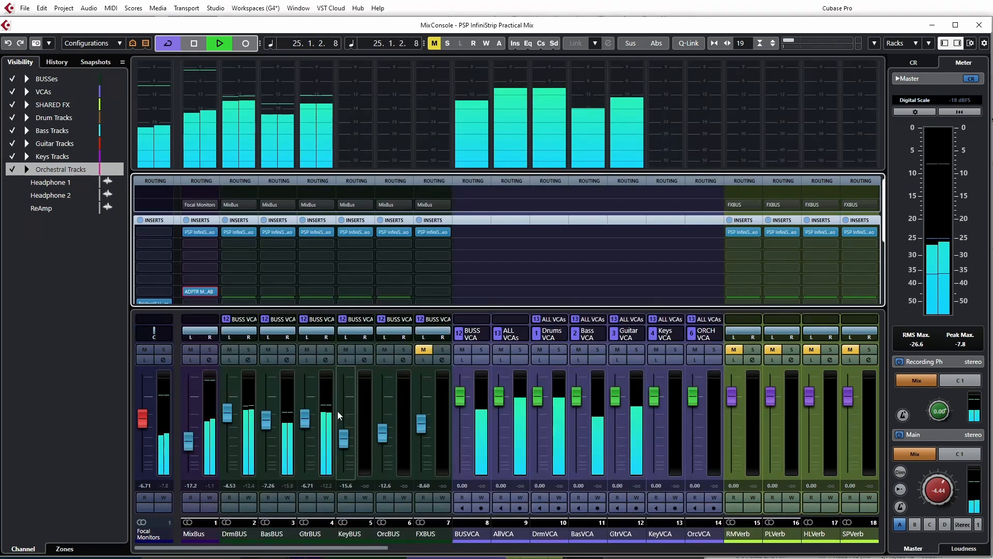
left_click(198, 234)
left_click_drag(188, 444, 188, 426)
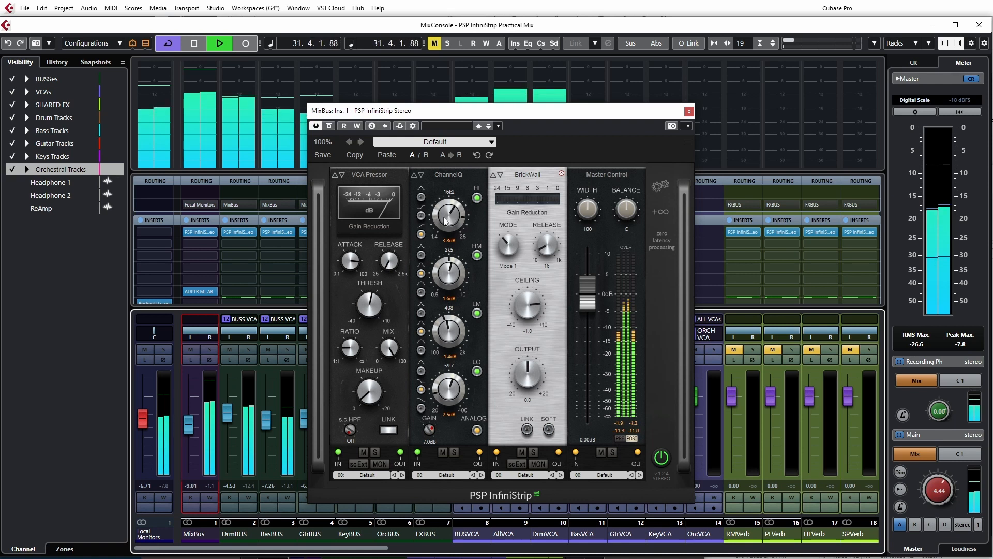
Set InfiniStrip's ChannelQ HI band gain to about -4.1 dB and LO band gain to about 3.8 dB, then stop playback
left_click_drag(445, 219, 447, 187)
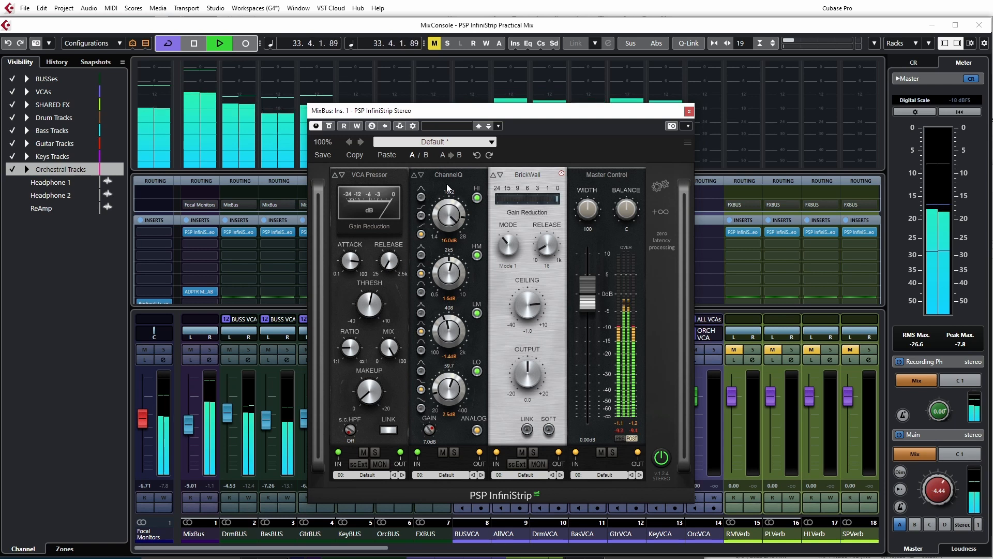
left_click_drag(446, 184, 450, 220)
mouse_move(449, 389)
left_mouse_down()
mouse_move(448, 358)
mouse_move(457, 426)
mouse_move(450, 384)
left_mouse_up()
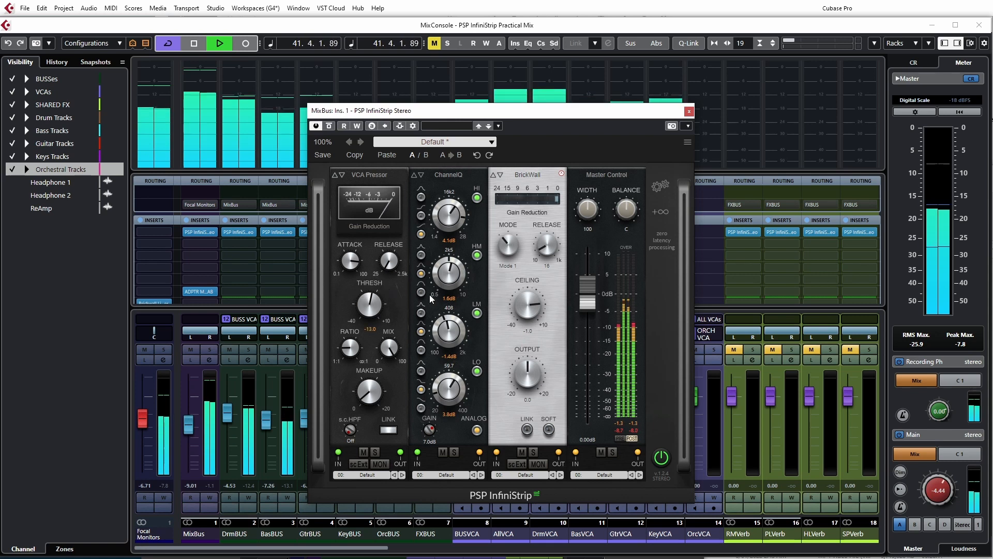
key("space")
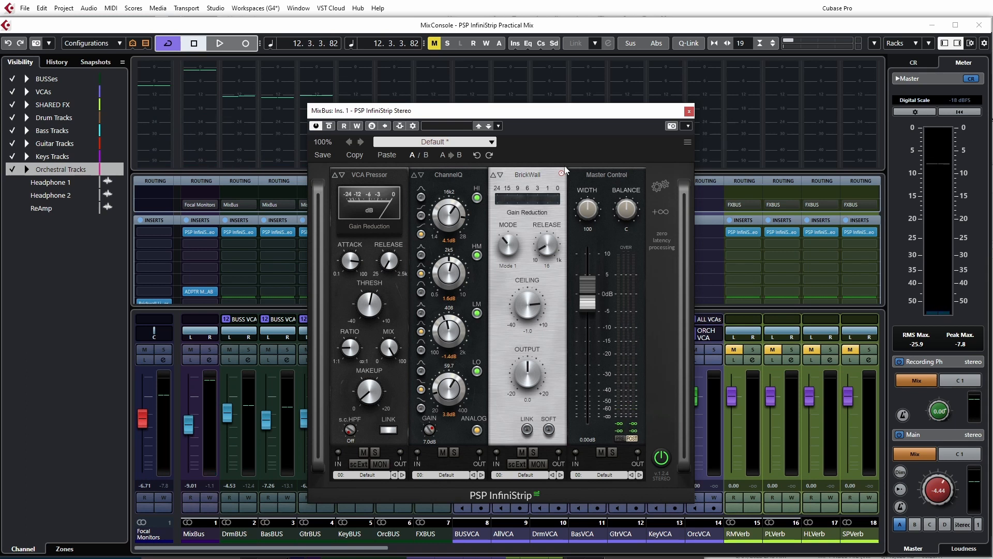
left_click_drag(517, 117, 580, 116)
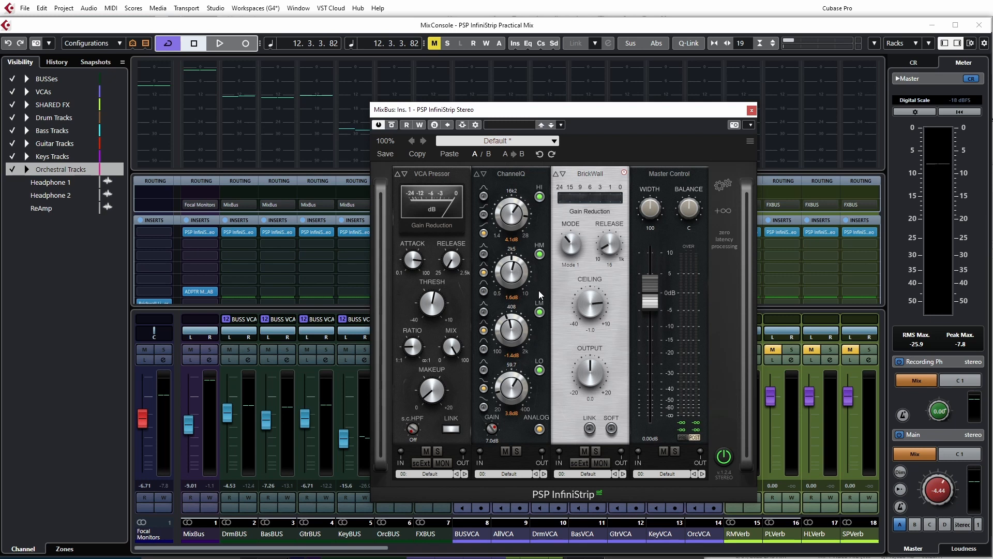
Start playback and toggle the MixBus InfiniStrip VCA Pressor module off and on to compare, leaving it enabled
mouse_move(457, 255)
key("space")
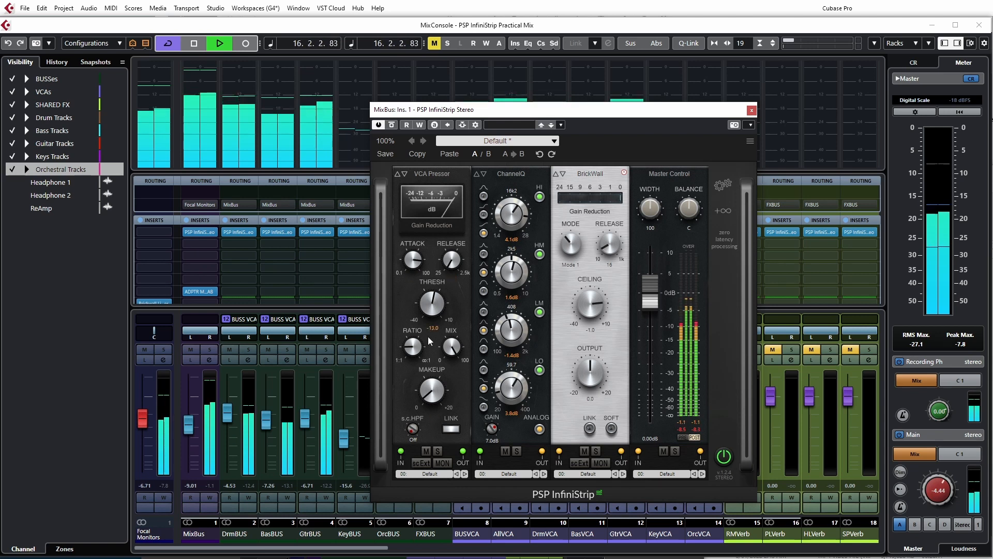
left_click(426, 452)
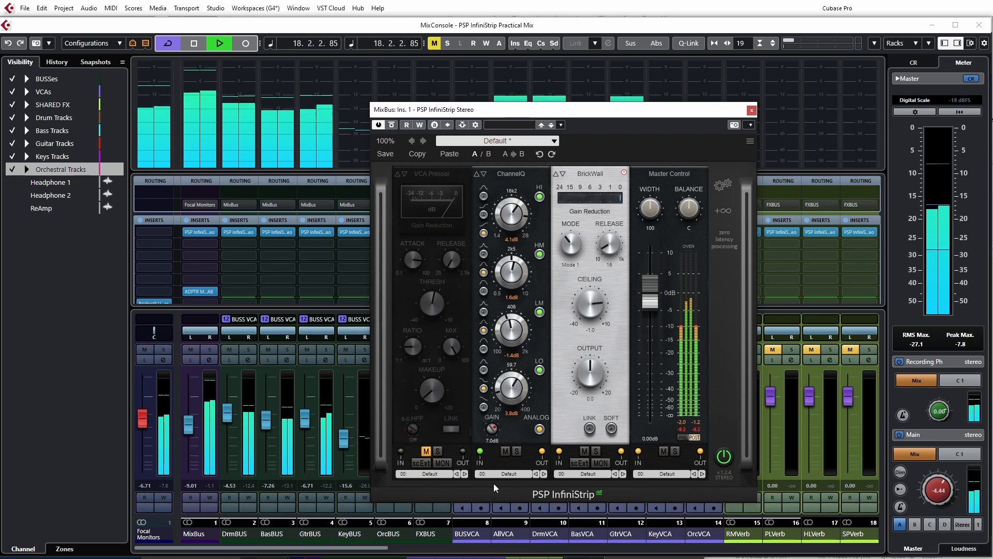
left_click(191, 427)
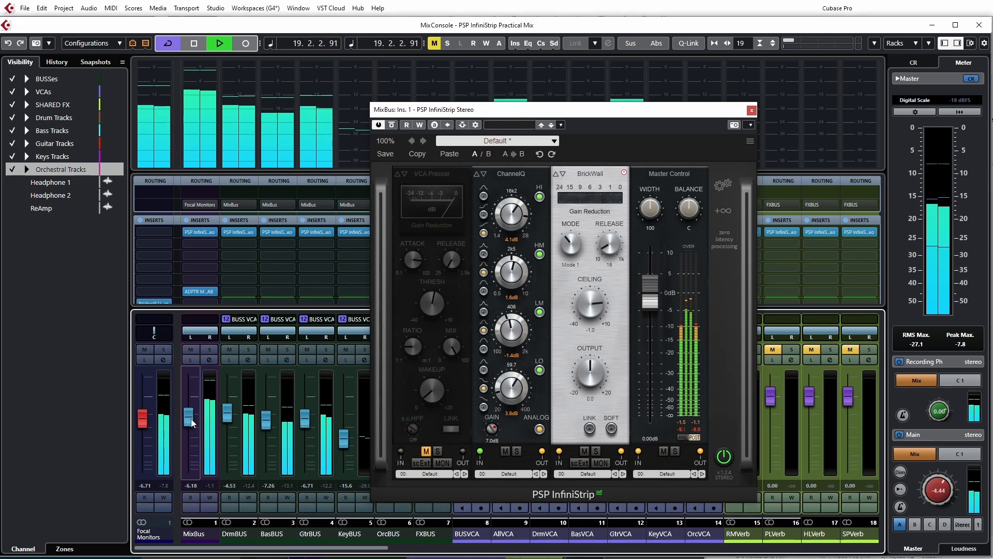
left_click(425, 451)
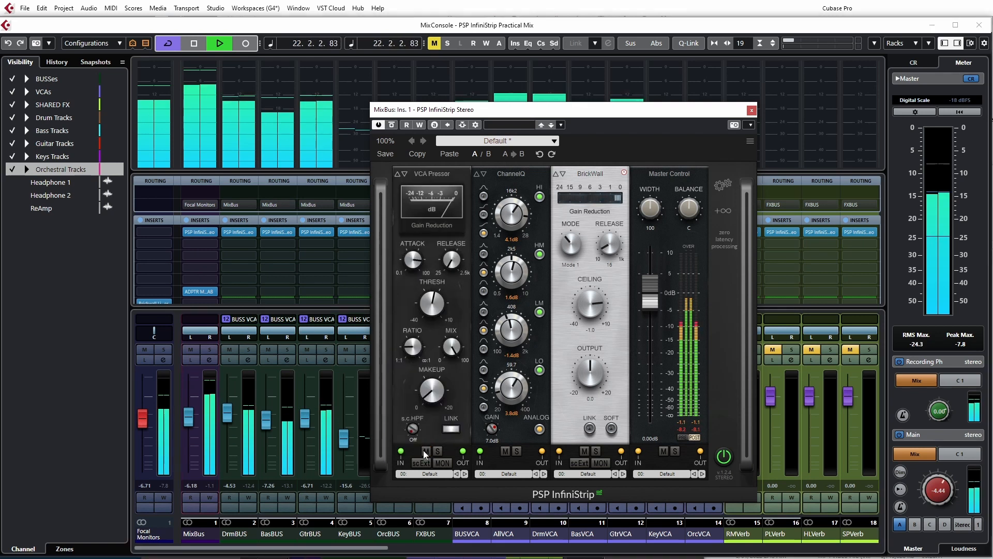
left_click(424, 451)
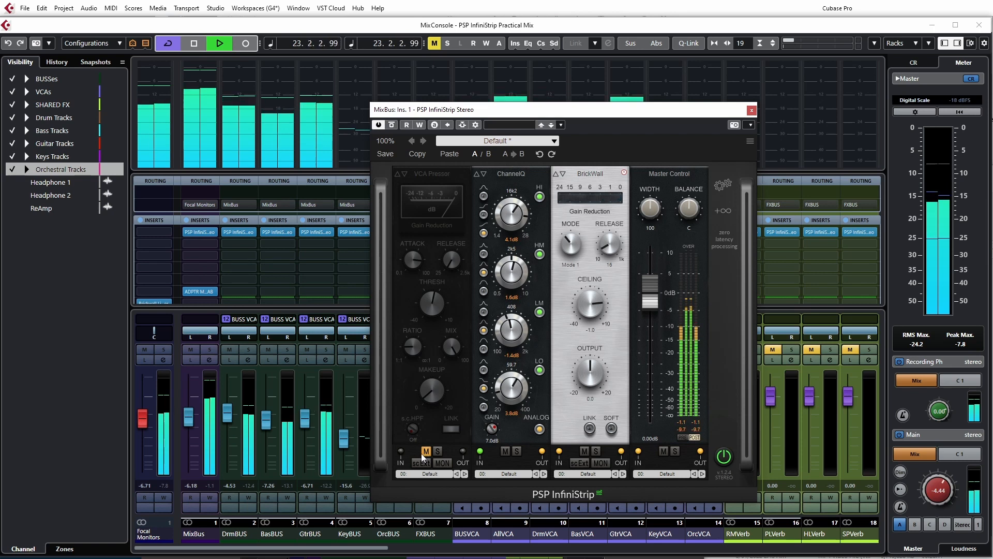
left_click(421, 453)
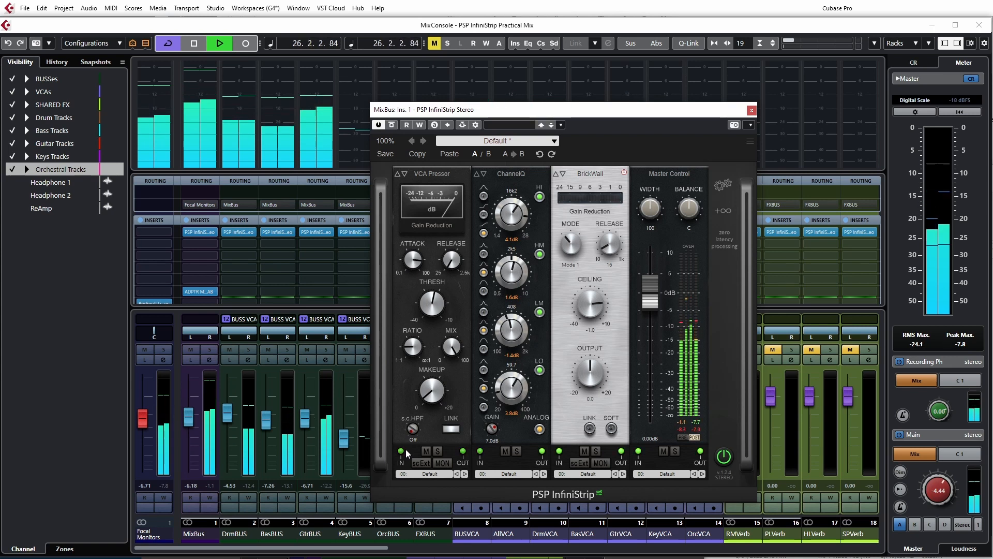
Lower the MixBus fader to about -10.5 dB, close the InfiniStrip window and restart playback
left_click_drag(190, 418, 191, 428)
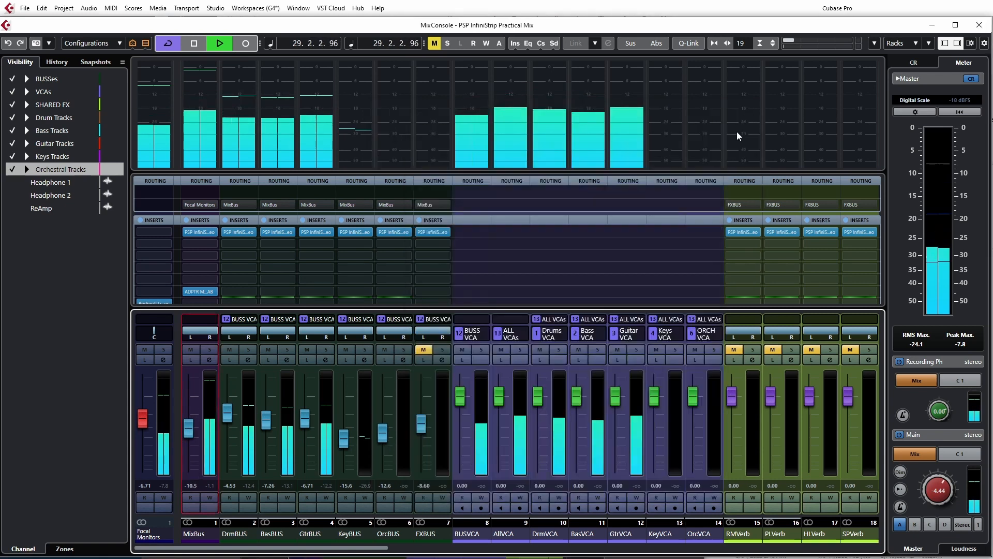
left_click(751, 110)
key("space")
key("space")
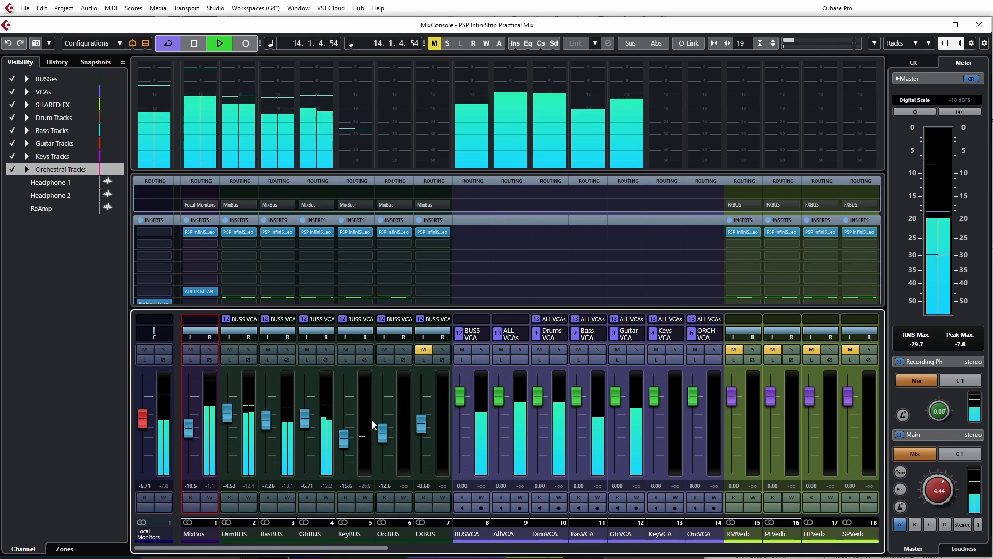
Briefly solo and then mute the DrmBUS channel to audition it, releasing both
left_click(249, 349)
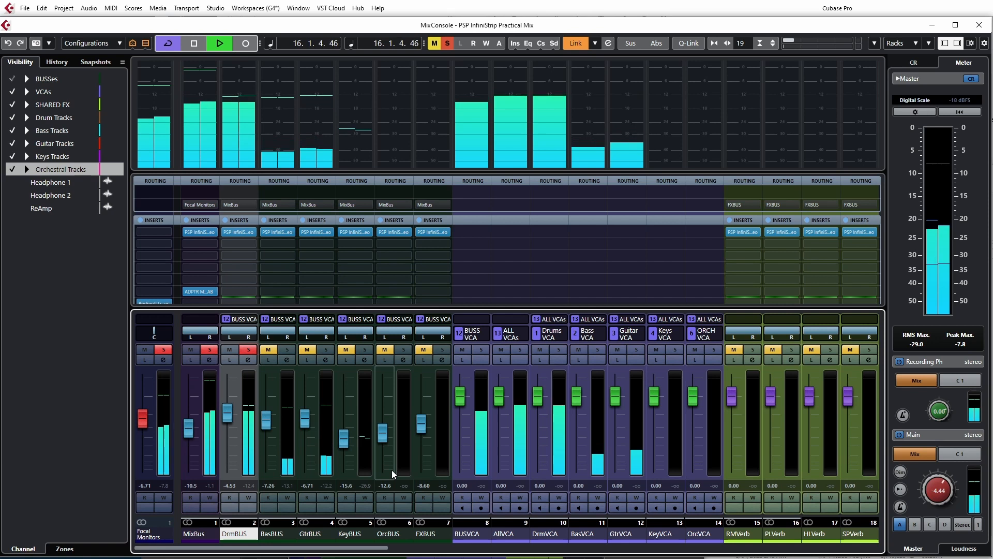
left_click(248, 349)
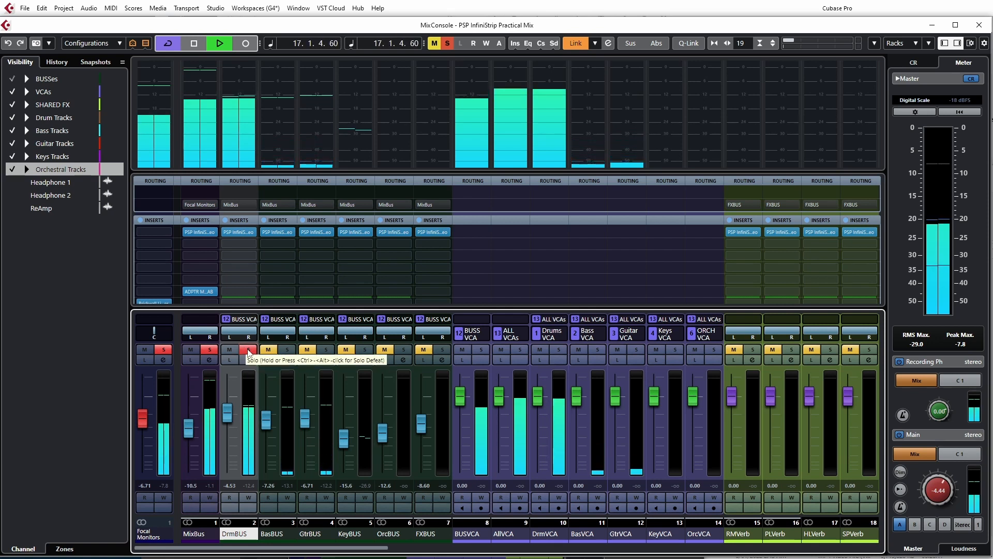
left_click(229, 350)
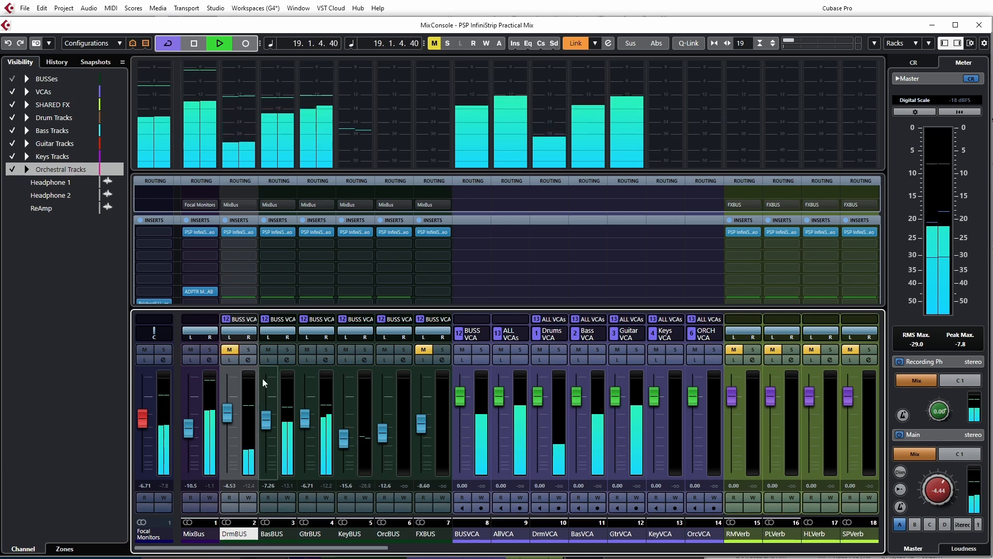
left_click(230, 349)
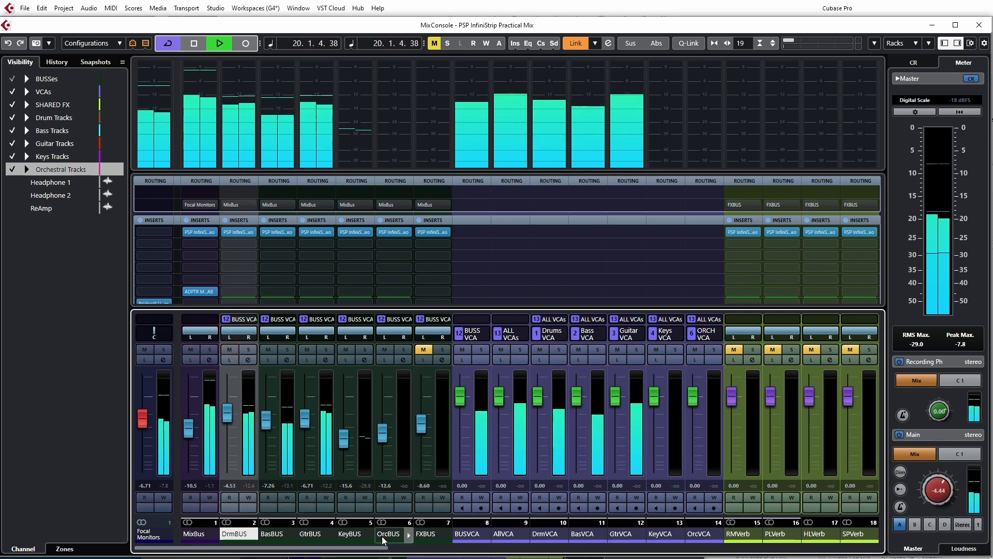
left_click_drag(381, 550, 354, 553)
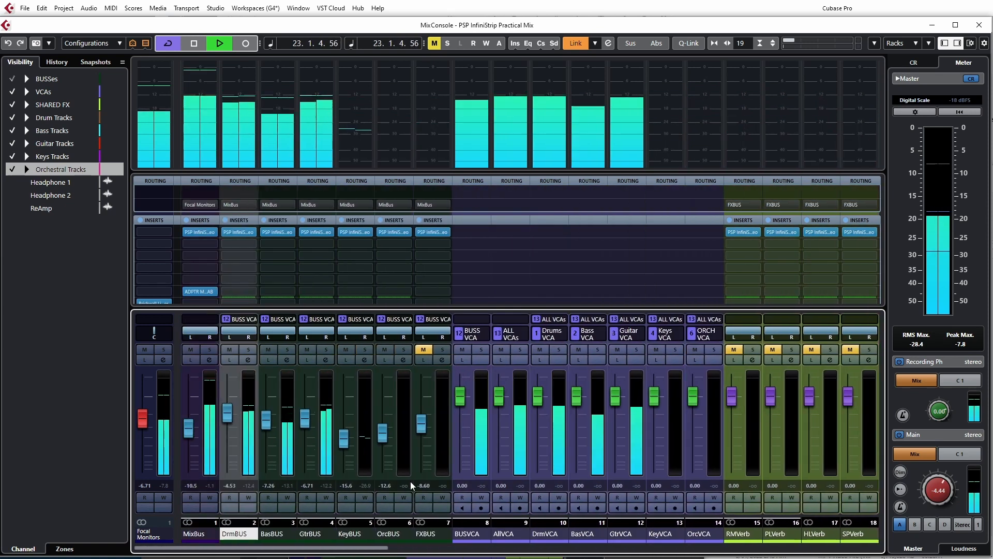
Restart playback and set the DrmBUS fader to about -5.36 dB, then stop playback
key("space")
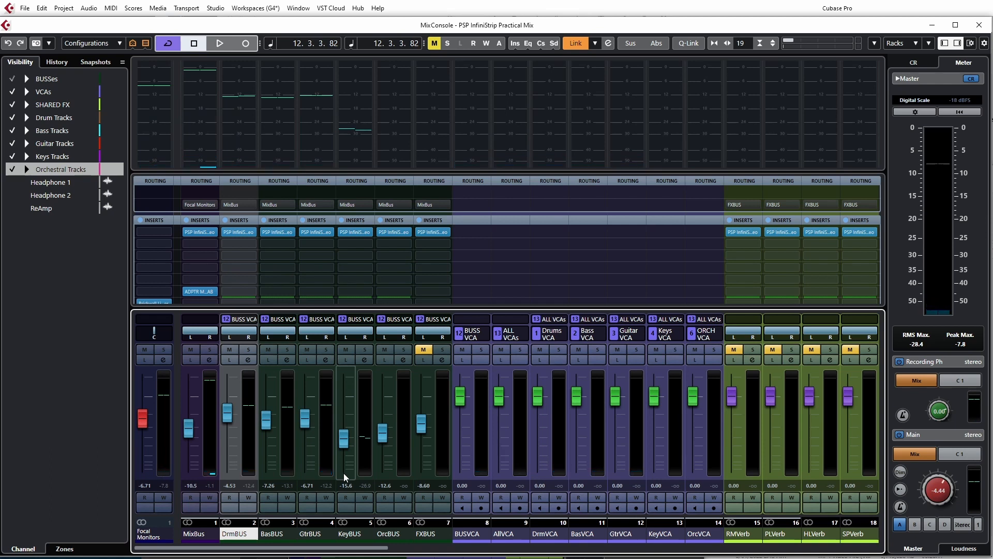
key("space")
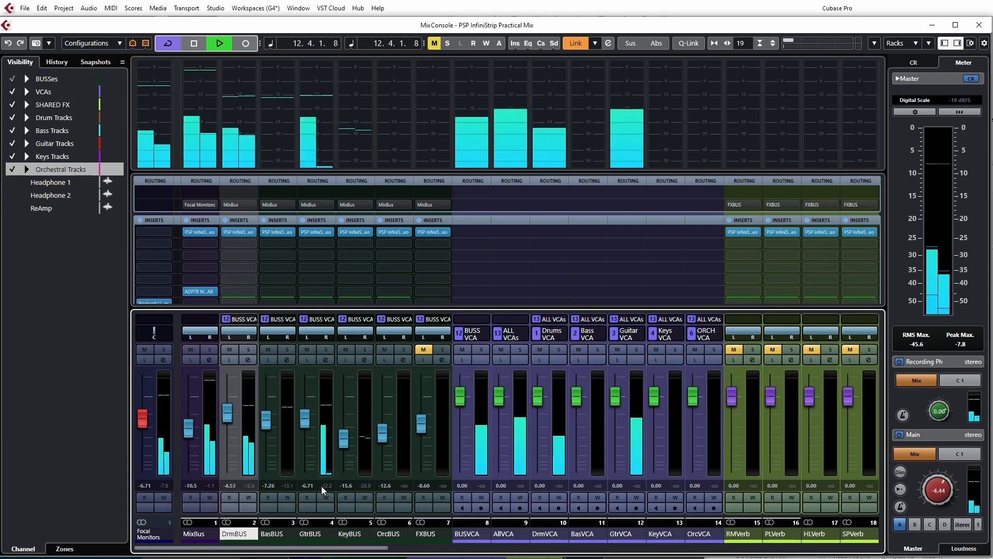
left_click(227, 418)
left_click_drag(227, 446, 230, 418)
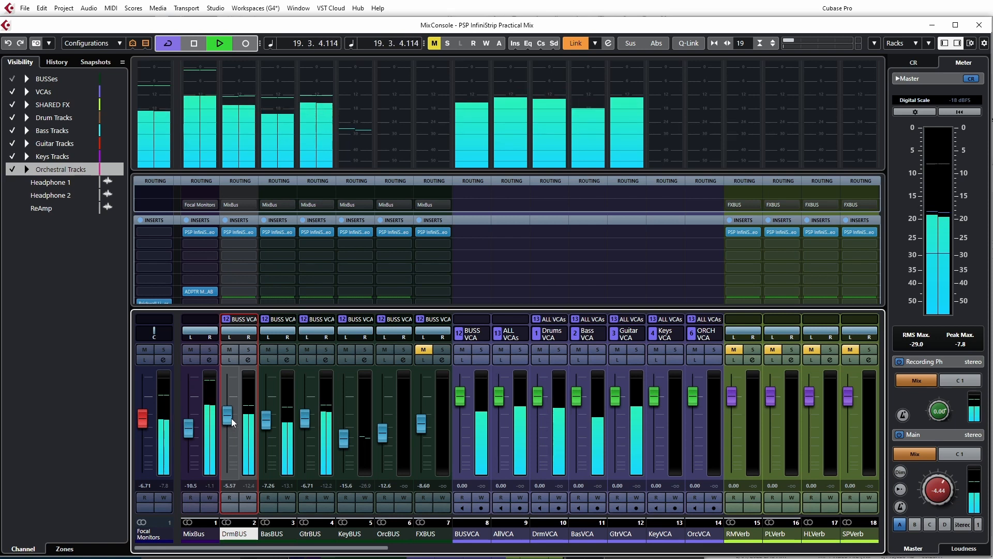
left_click_drag(228, 420, 225, 389)
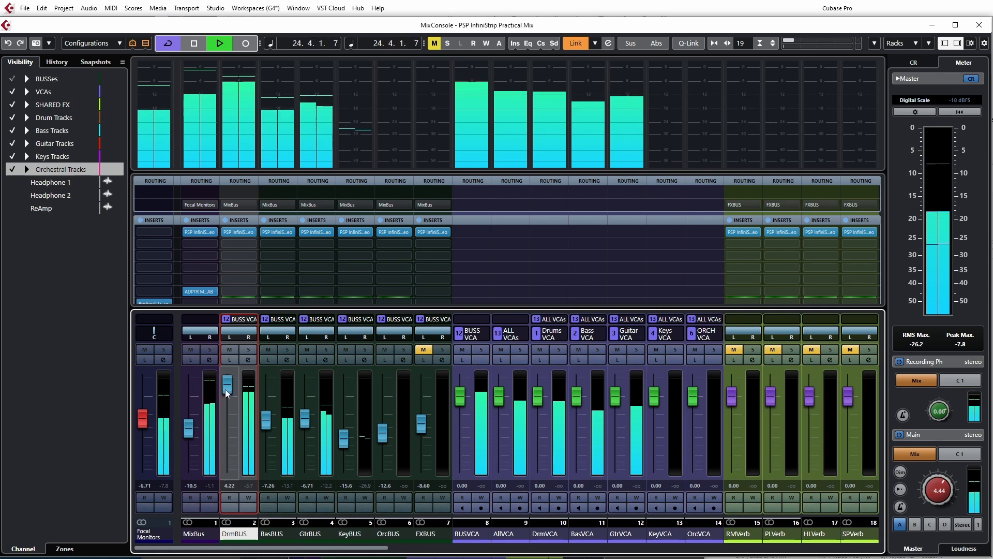
left_click_drag(225, 389, 225, 420)
key("space")
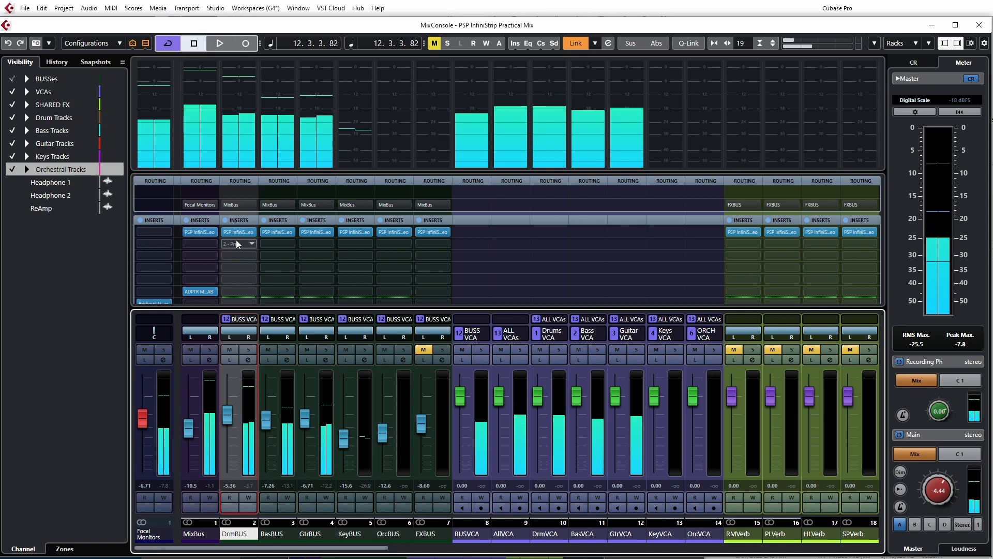
Open the DrmBUS InfiniStrip insert, solo DrmBUS and start playback
left_click(240, 231)
left_click_drag(470, 148, 544, 149)
left_click(248, 349)
key("space")
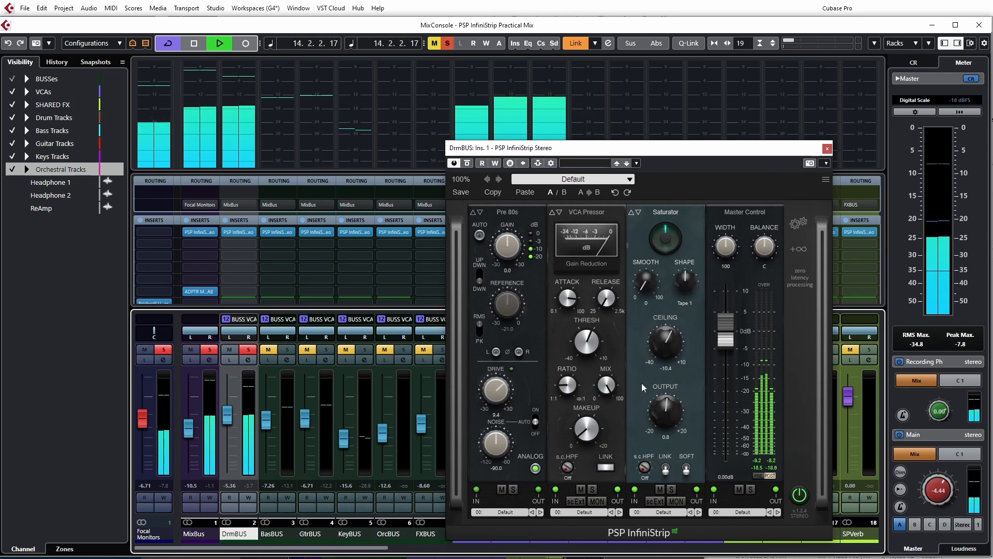
Bypass the Pre 80s, VCA Pressor and Saturator modules in the DrmBUS InfiniStrip to hear it unprocessed
left_click(580, 489)
left_click(501, 489)
left_click(659, 490)
left_click(659, 490)
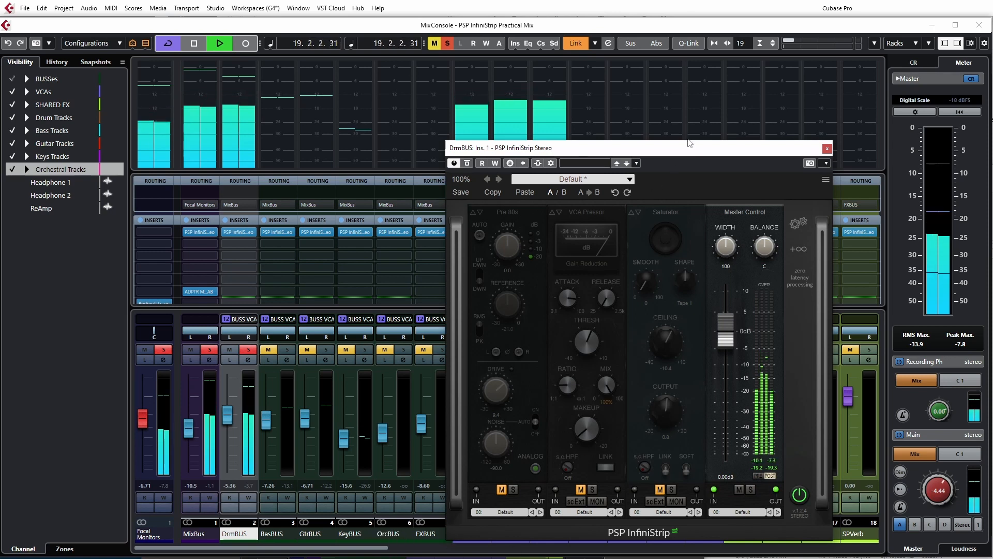
left_click_drag(689, 143, 492, 106)
left_click_drag(381, 549, 465, 551)
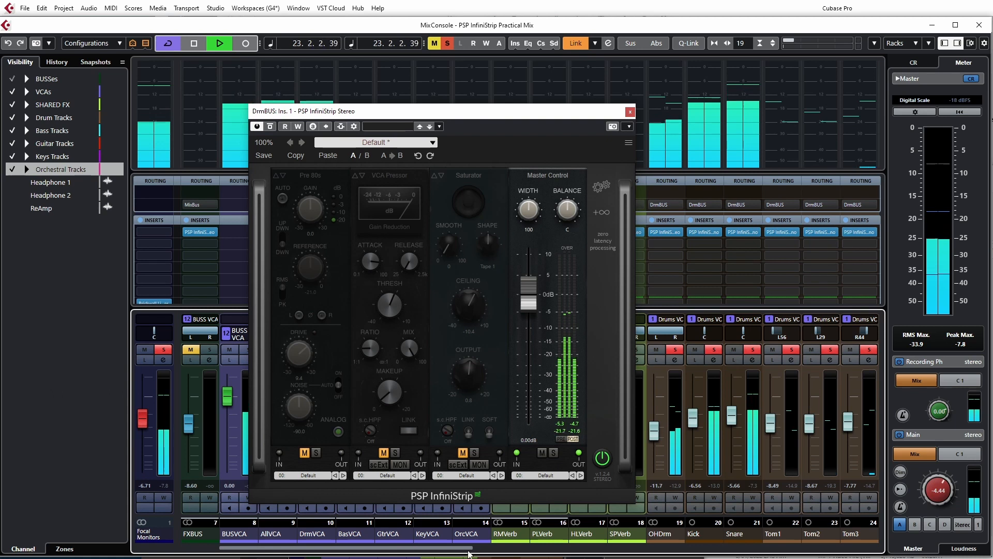
left_click_drag(298, 552, 235, 548)
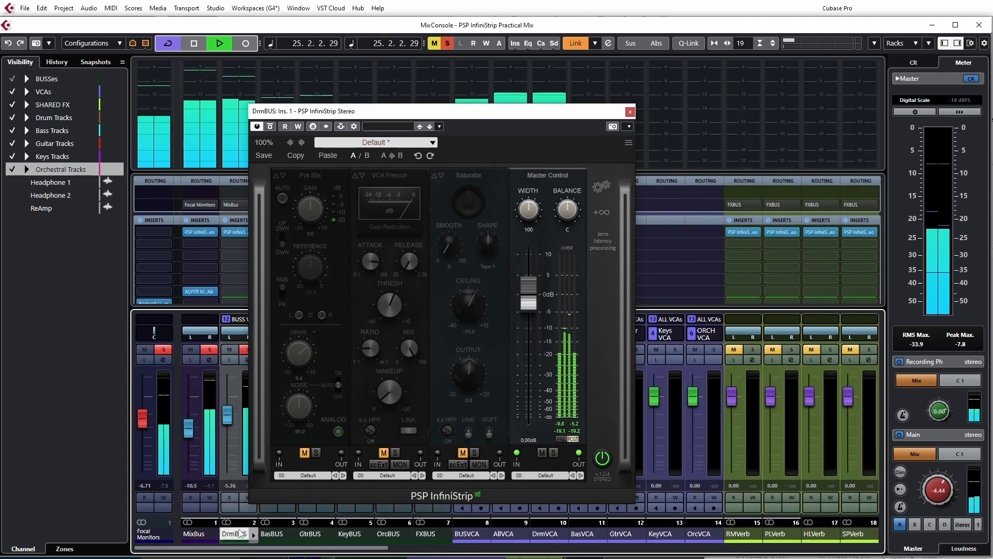
left_click_drag(379, 112, 473, 120)
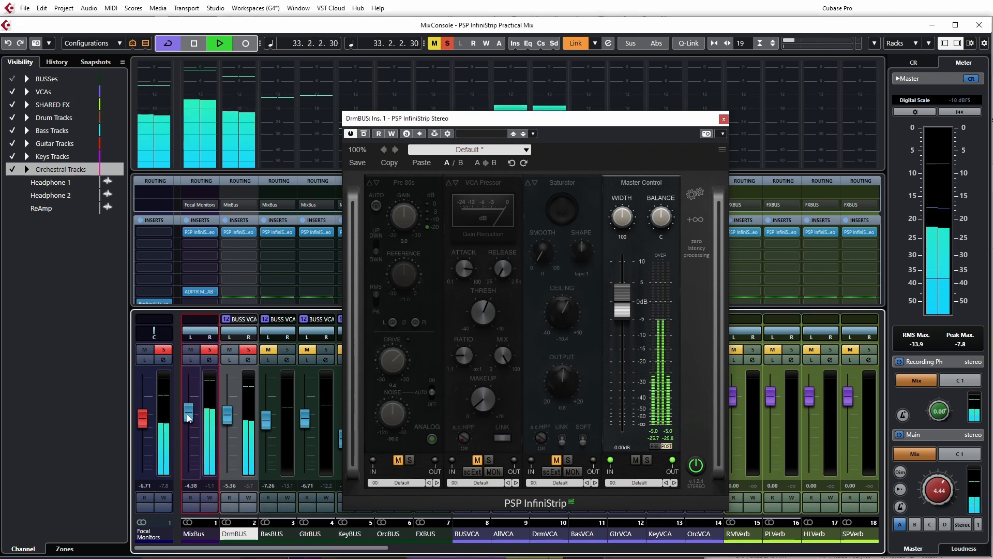
Re-enable the Pre 80s, VCA Pressor and Saturator modules one at a time, toggling the VCA Pressor to compare
left_click(398, 460)
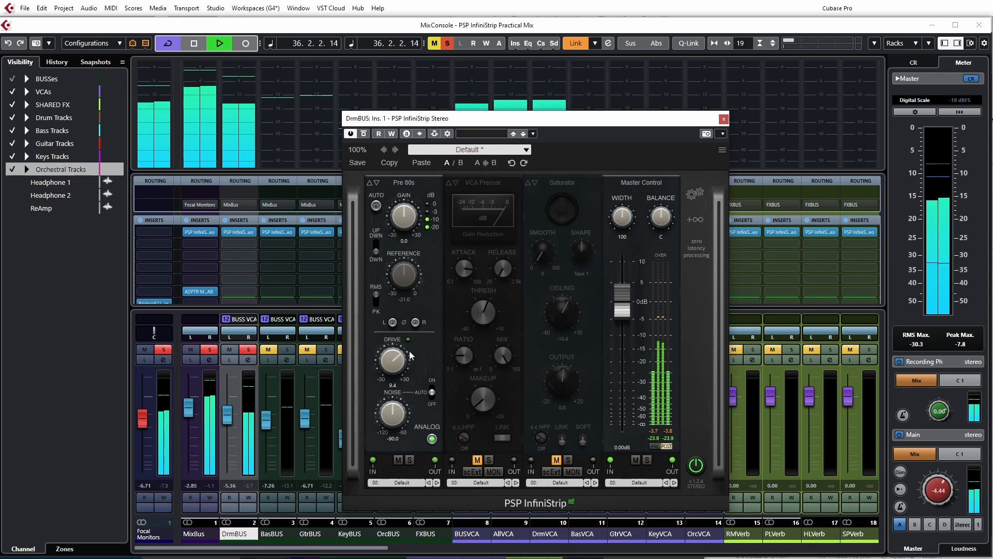
left_click(477, 460)
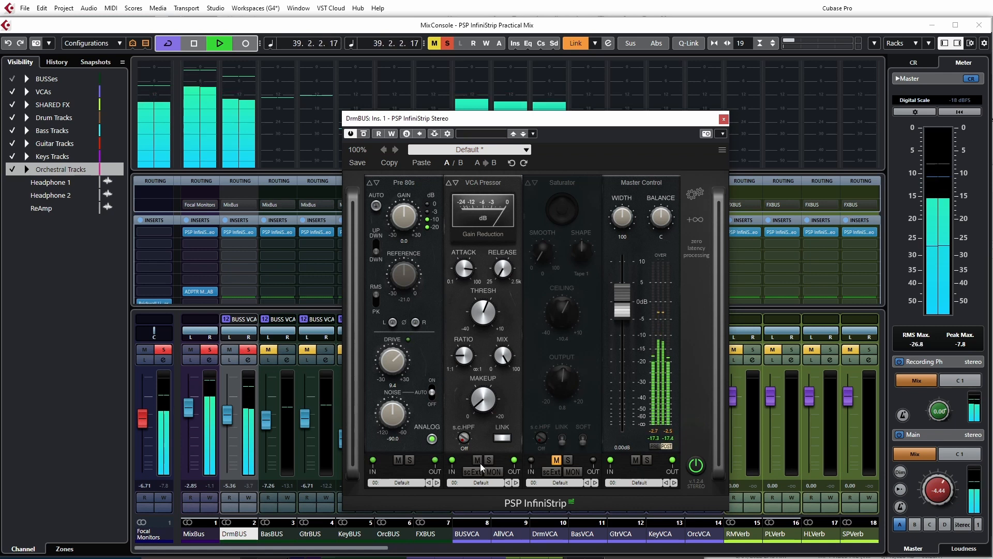
left_click(477, 460)
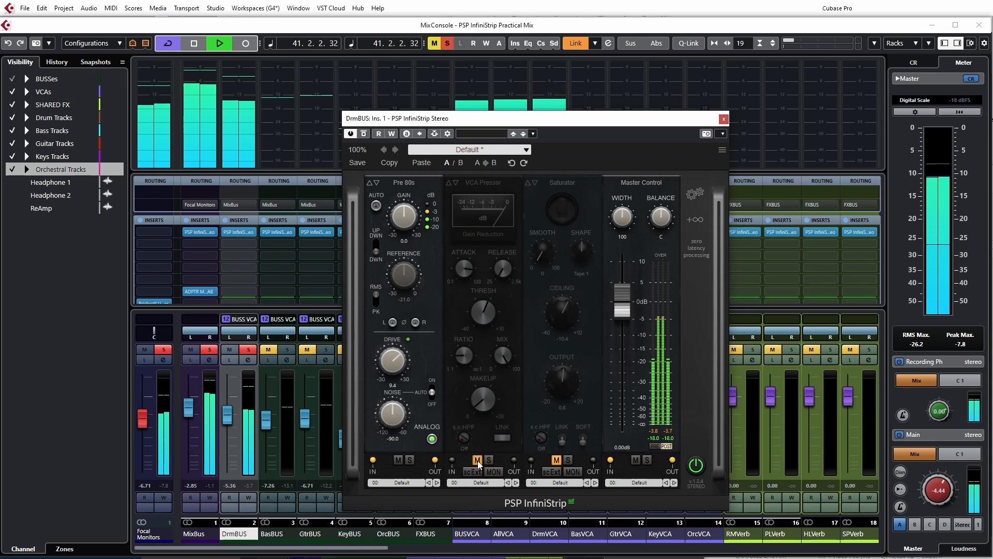
left_click(477, 460)
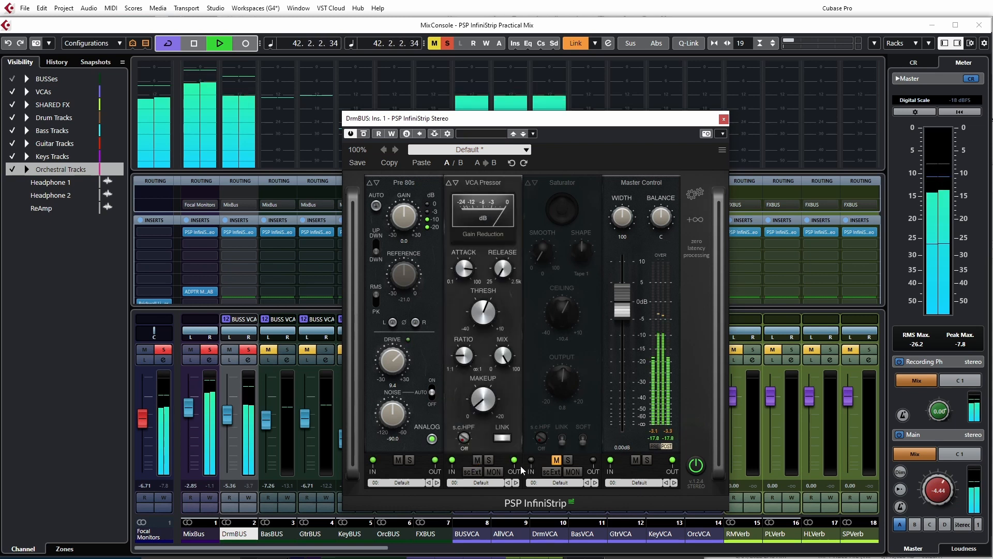
left_click(556, 460)
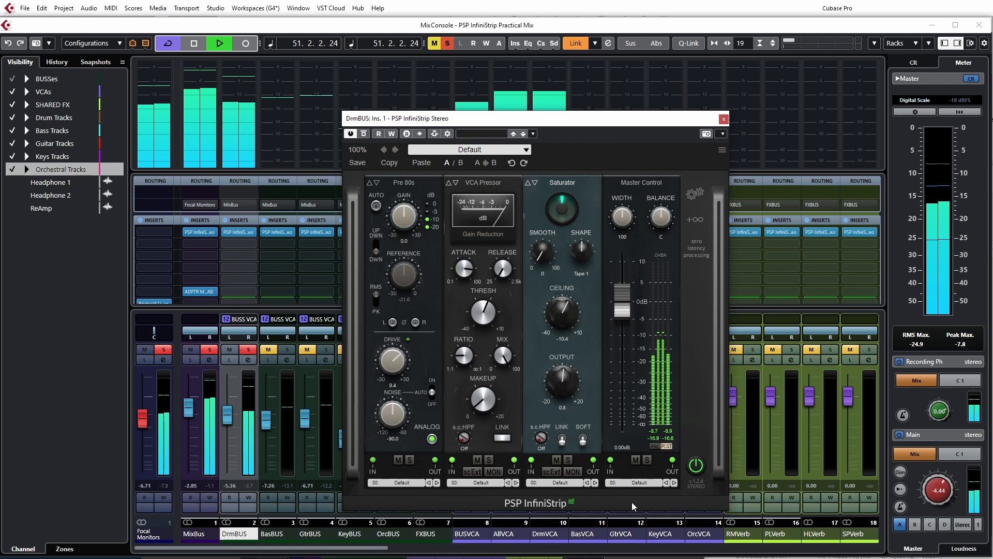
Stop playback, close the DrmBUS InfiniStrip window and unsolo DrmBUS
key("space")
left_click(724, 119)
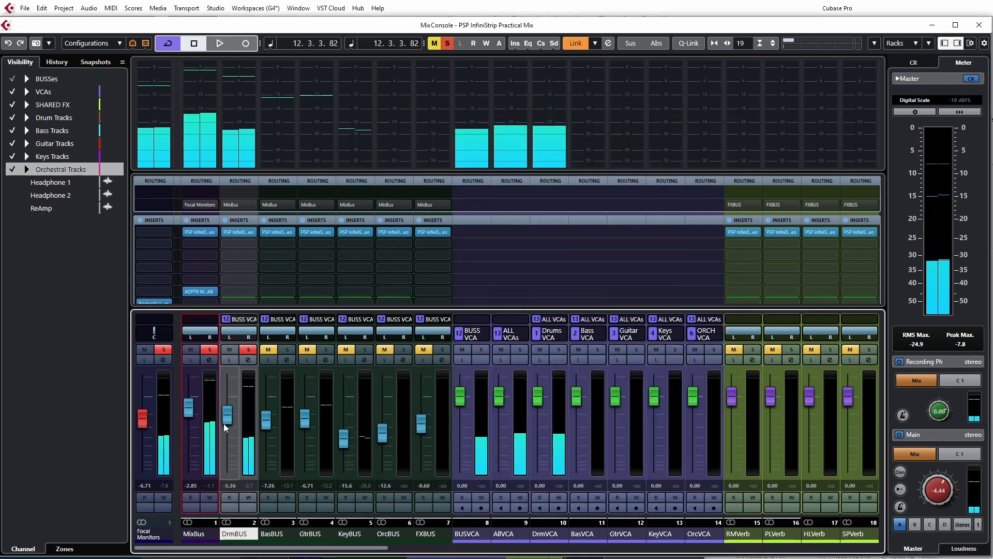
left_click(248, 349)
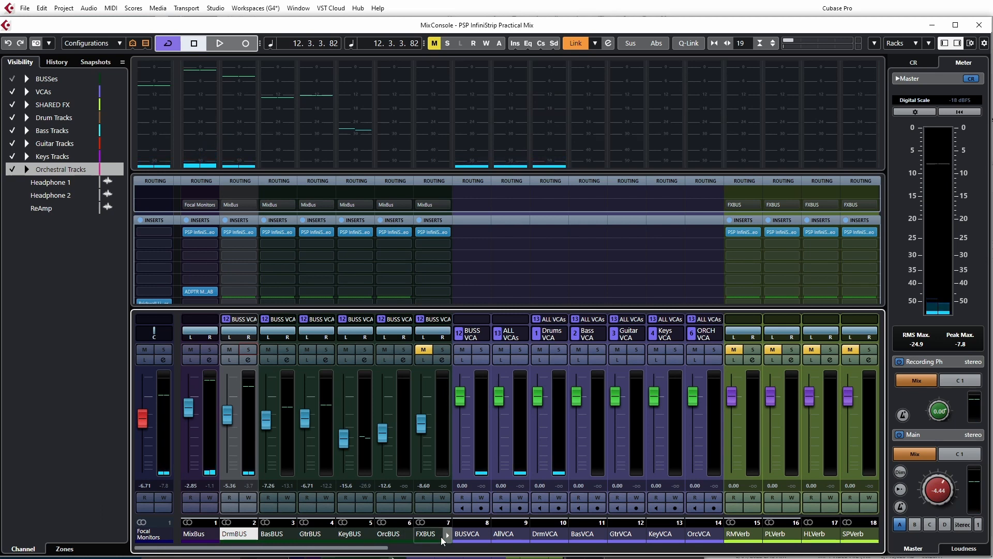
left_click_drag(381, 547, 361, 550)
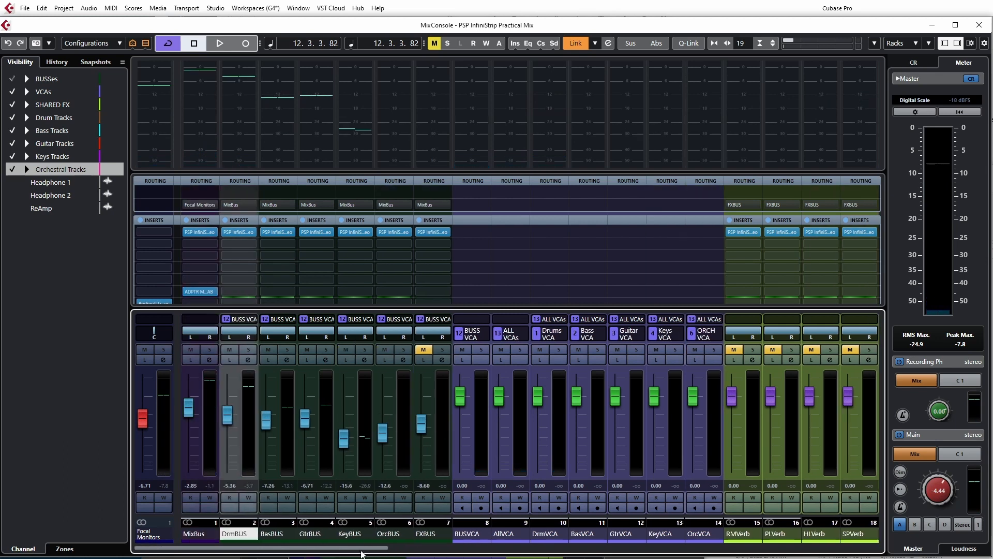